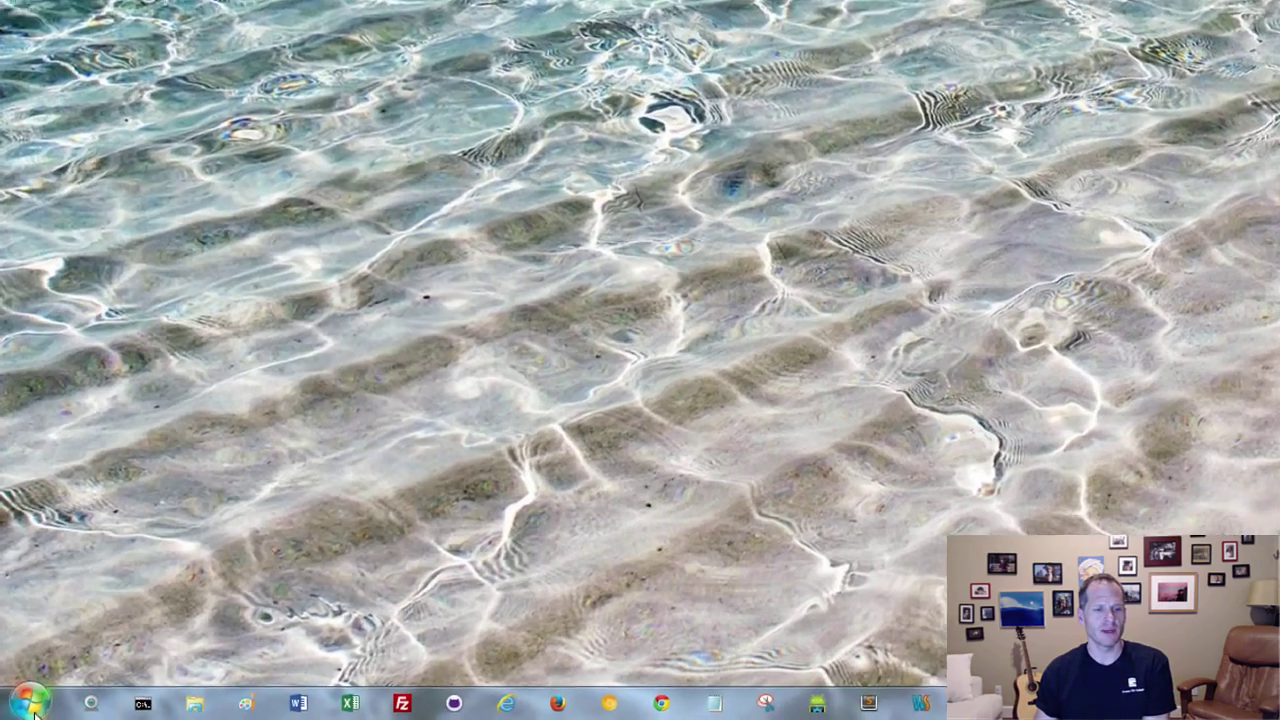
Search the Start menu for 'envir', then bring up the Computer item's context menu.
left_click(30, 705)
type("envir")
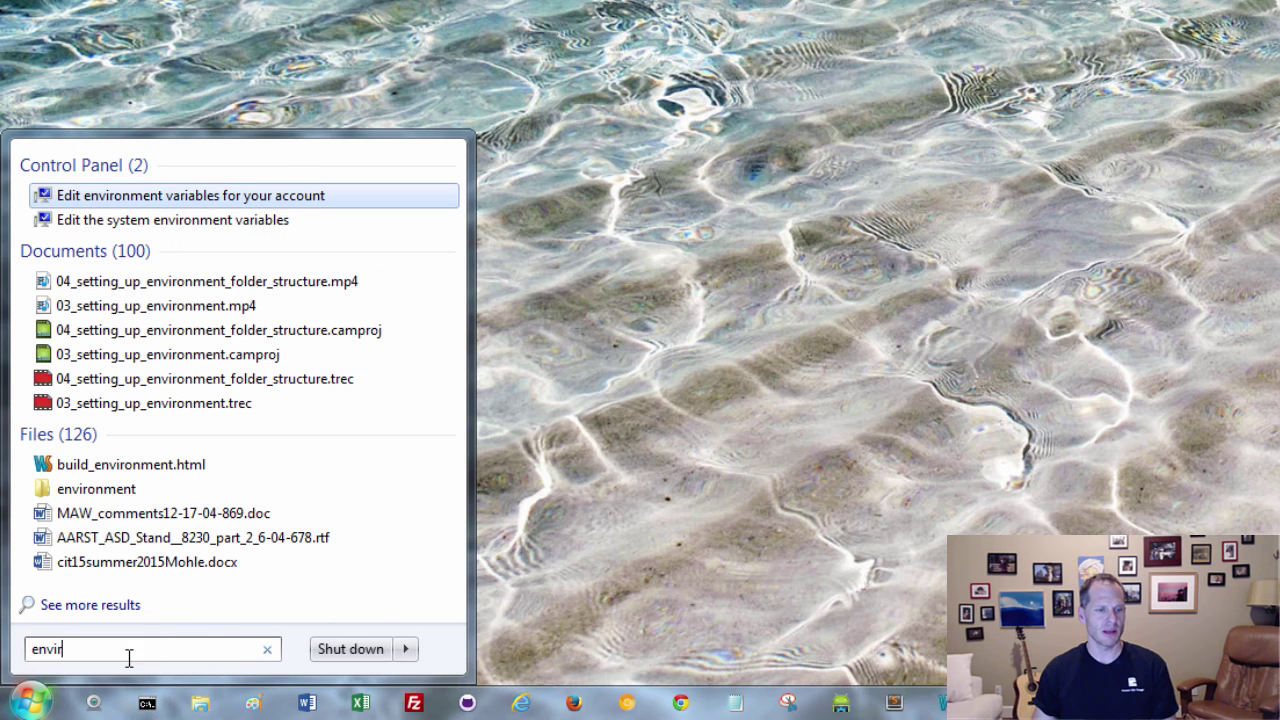
left_click(35, 700)
left_click(35, 700)
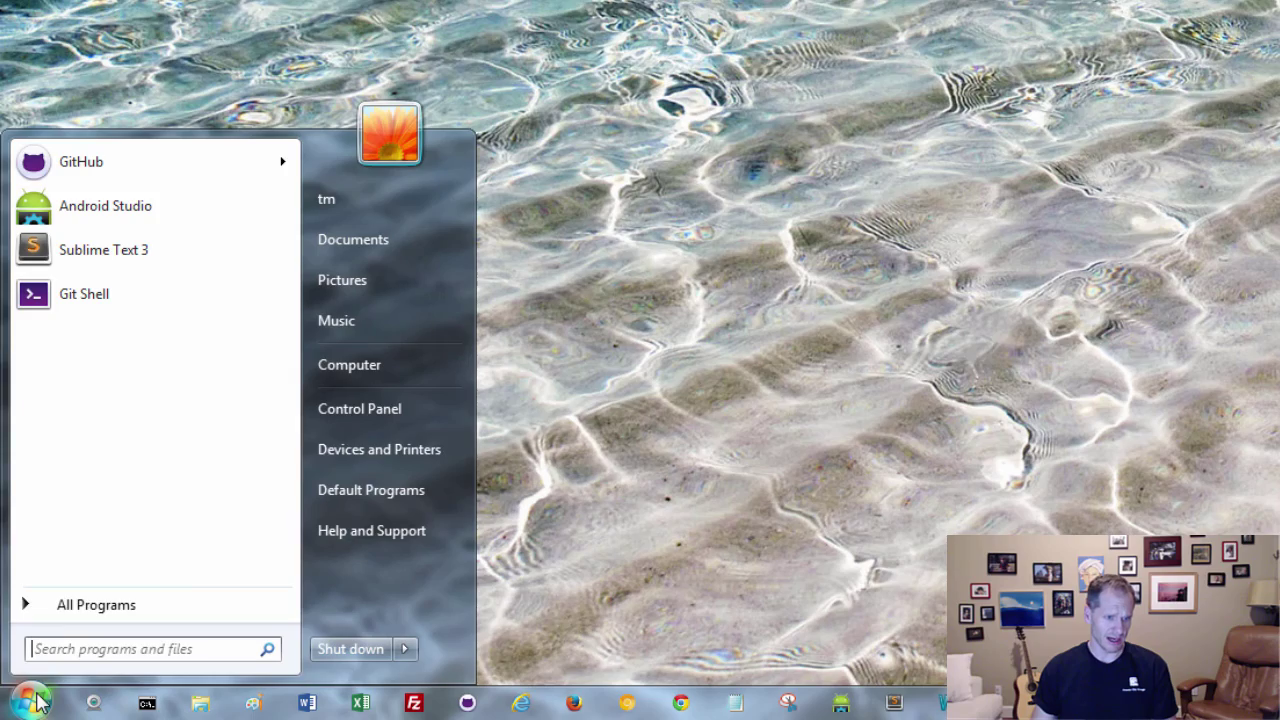
right_click(349, 366)
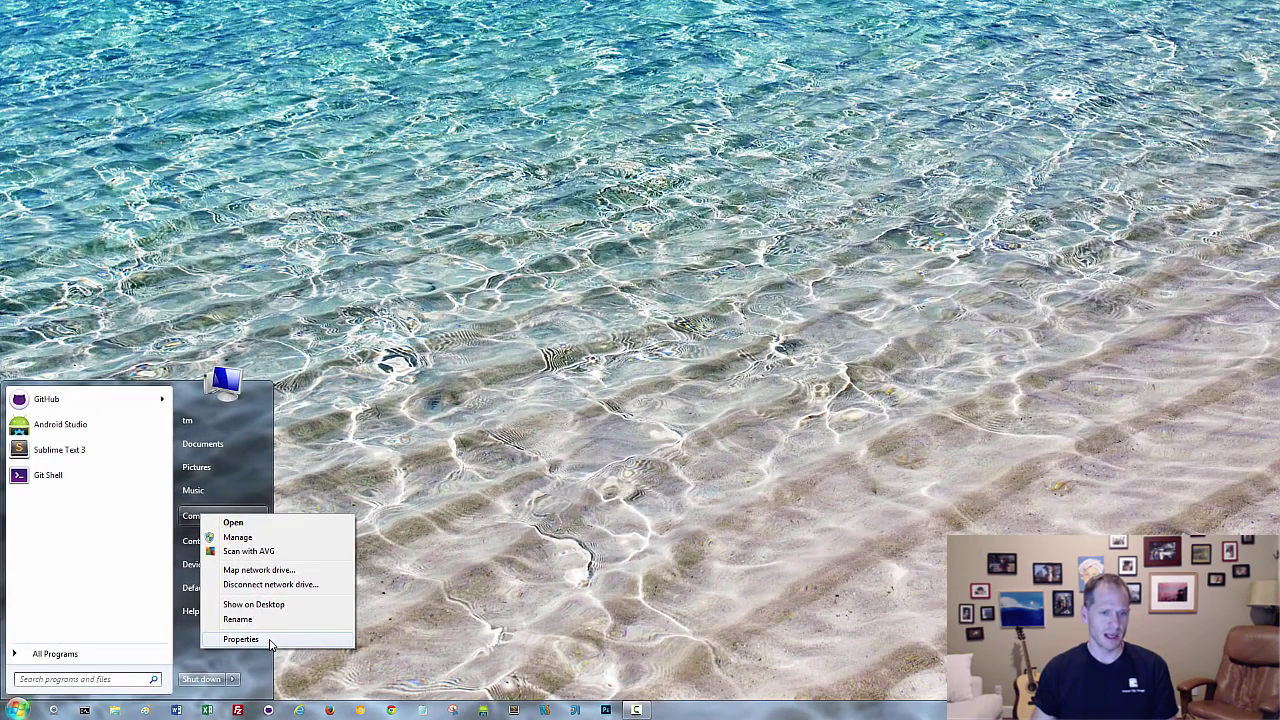
Open Computer Properties, then Advanced system settings and Environment Variables, and select GOROOT.
left_click(241, 639)
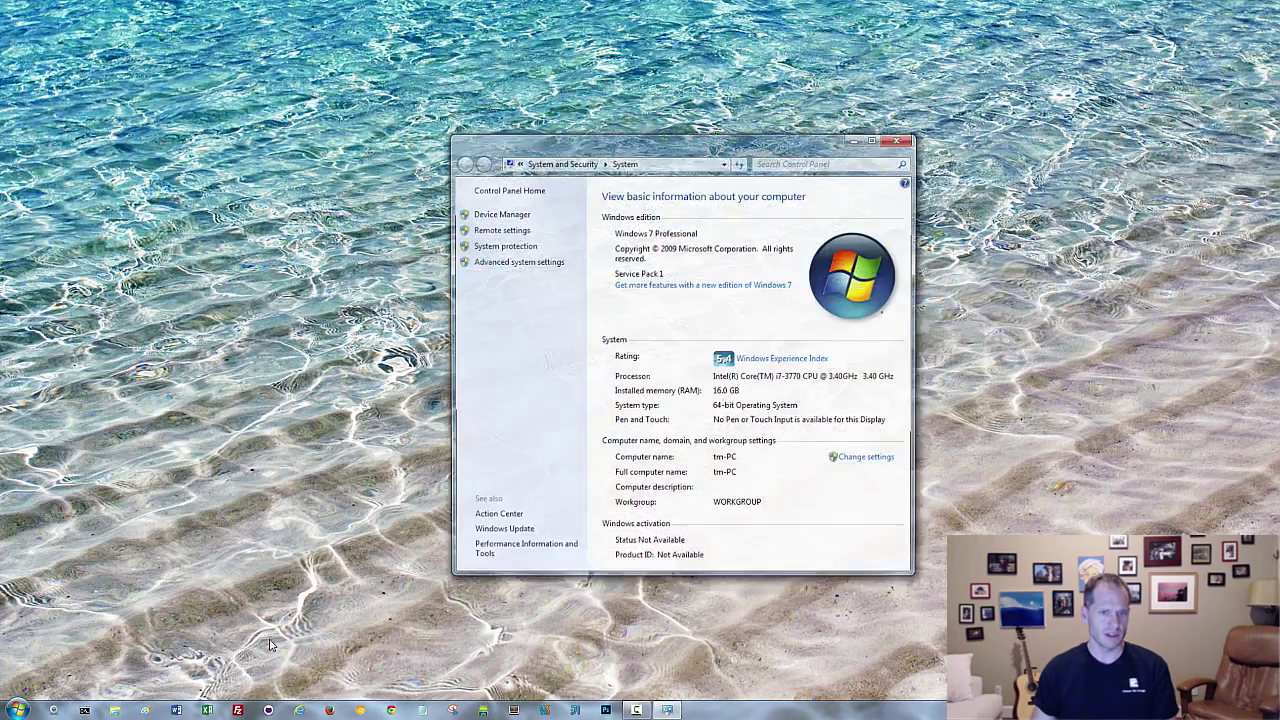
left_click(527, 263)
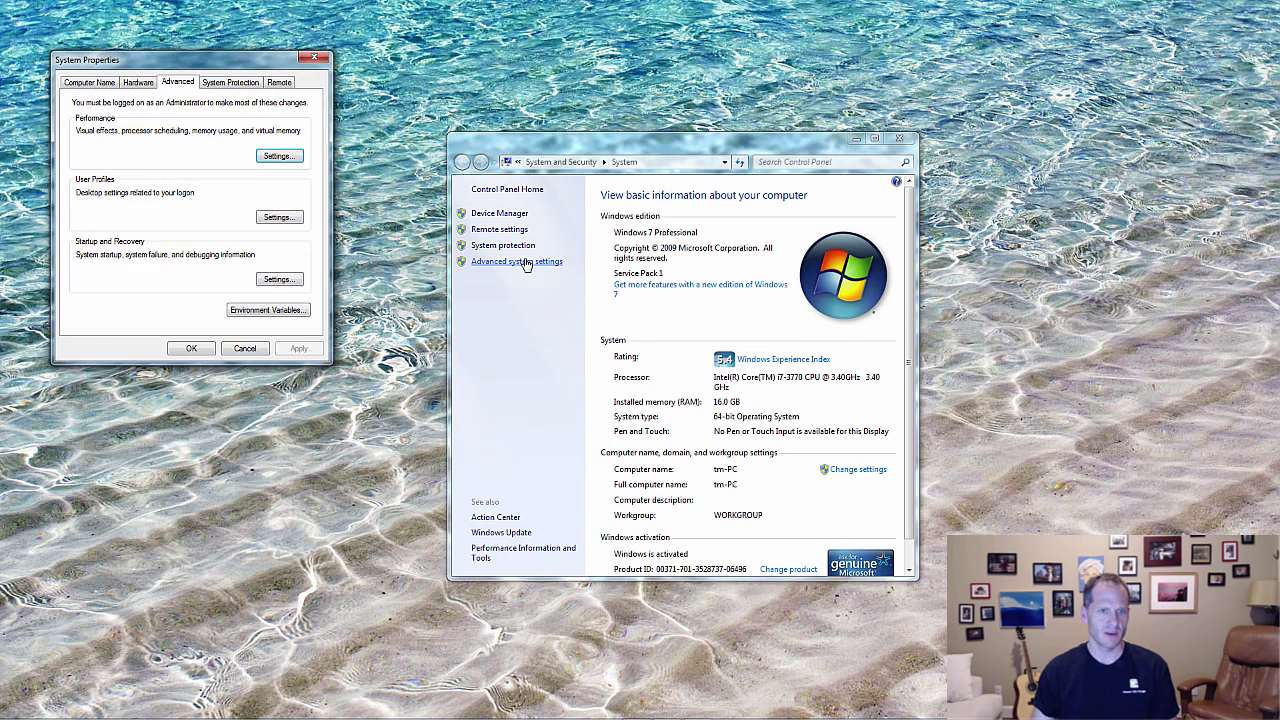
left_click(269, 310)
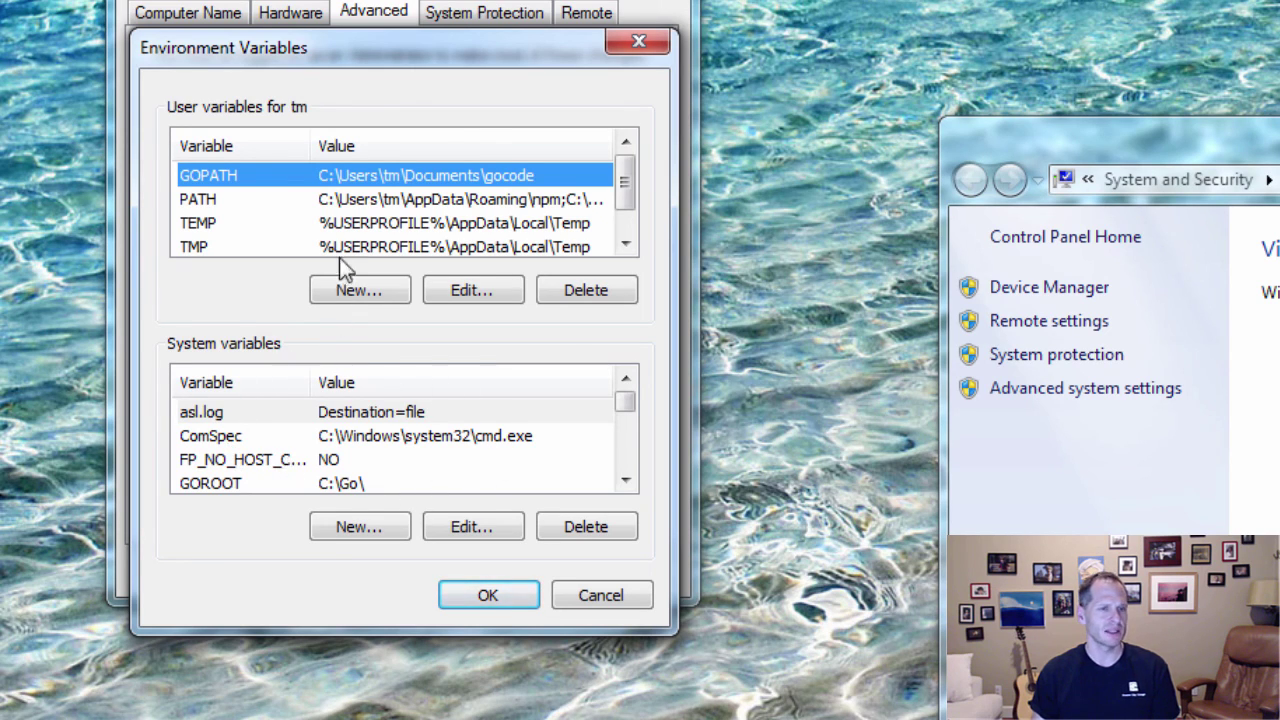
left_click(250, 484)
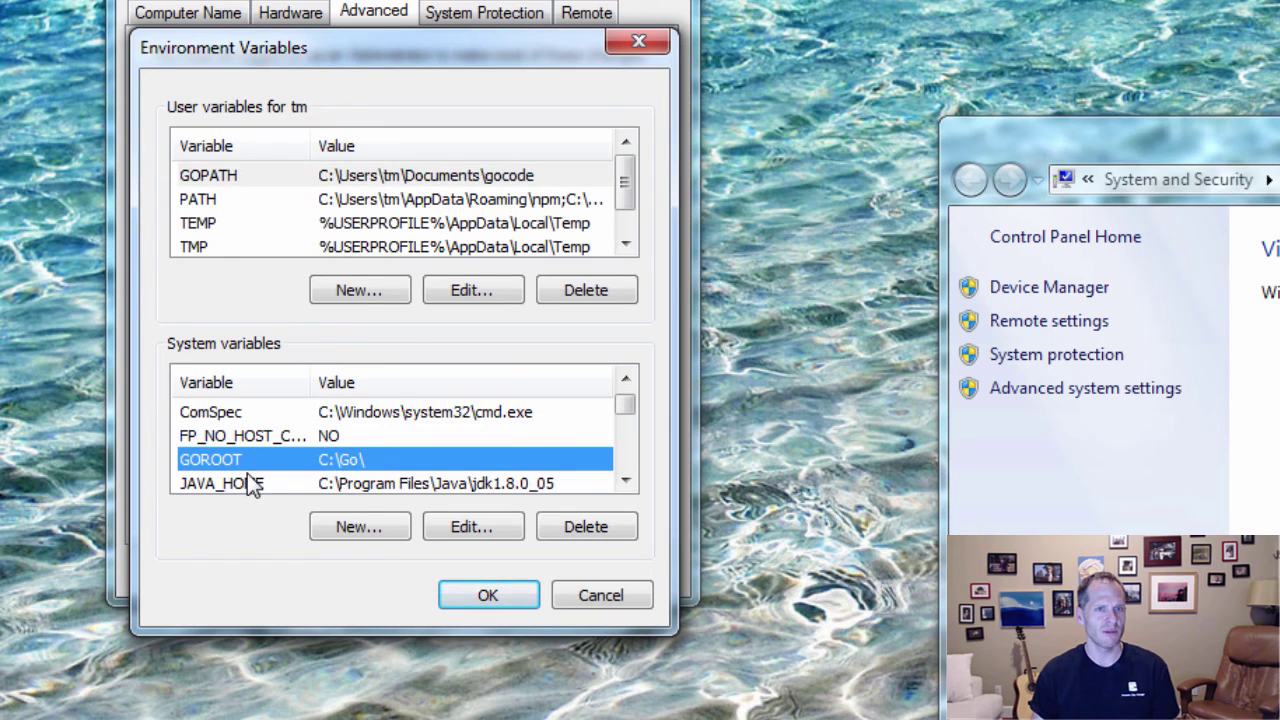
Start a new user variable named GOPATH.
left_click(255, 177)
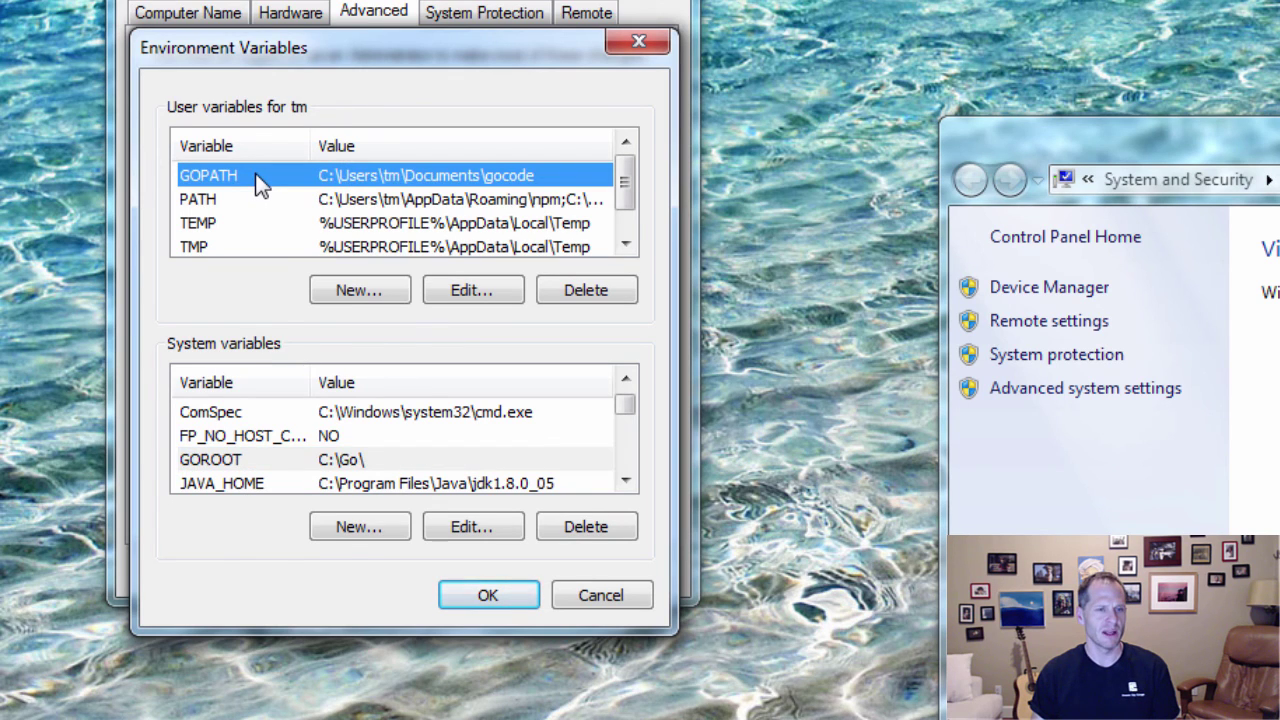
left_click(360, 292)
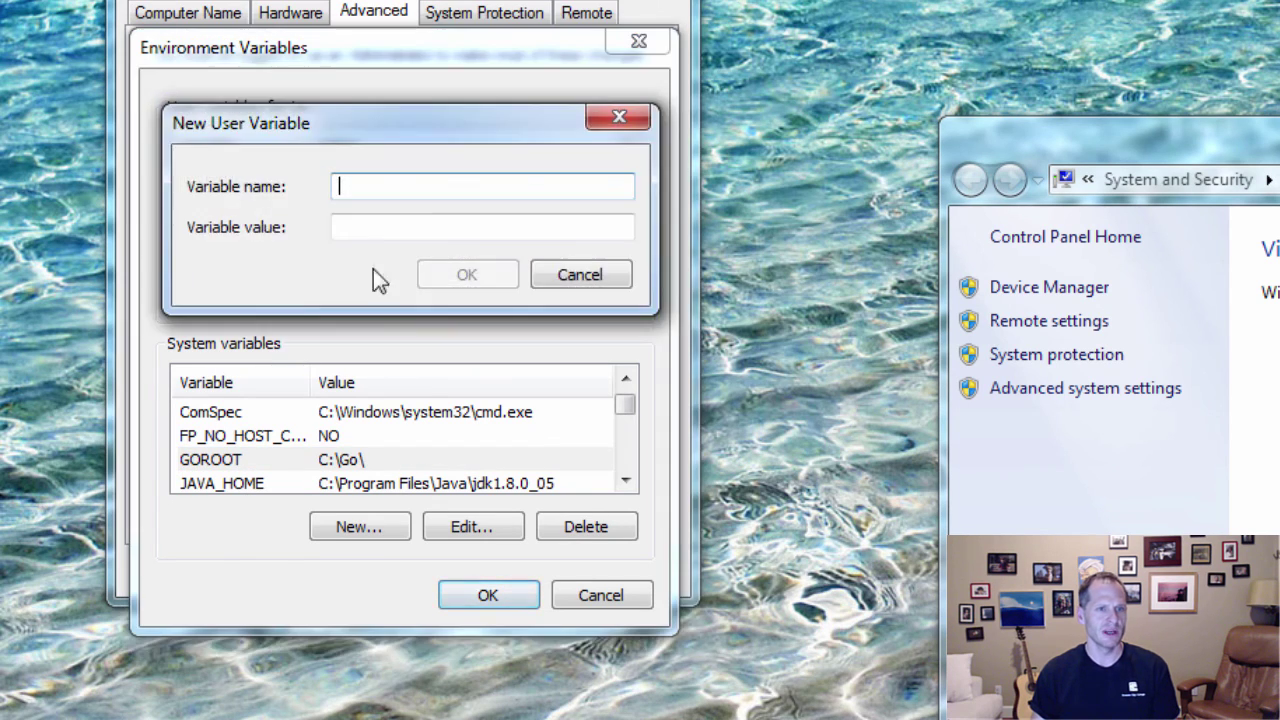
type("GOPATH")
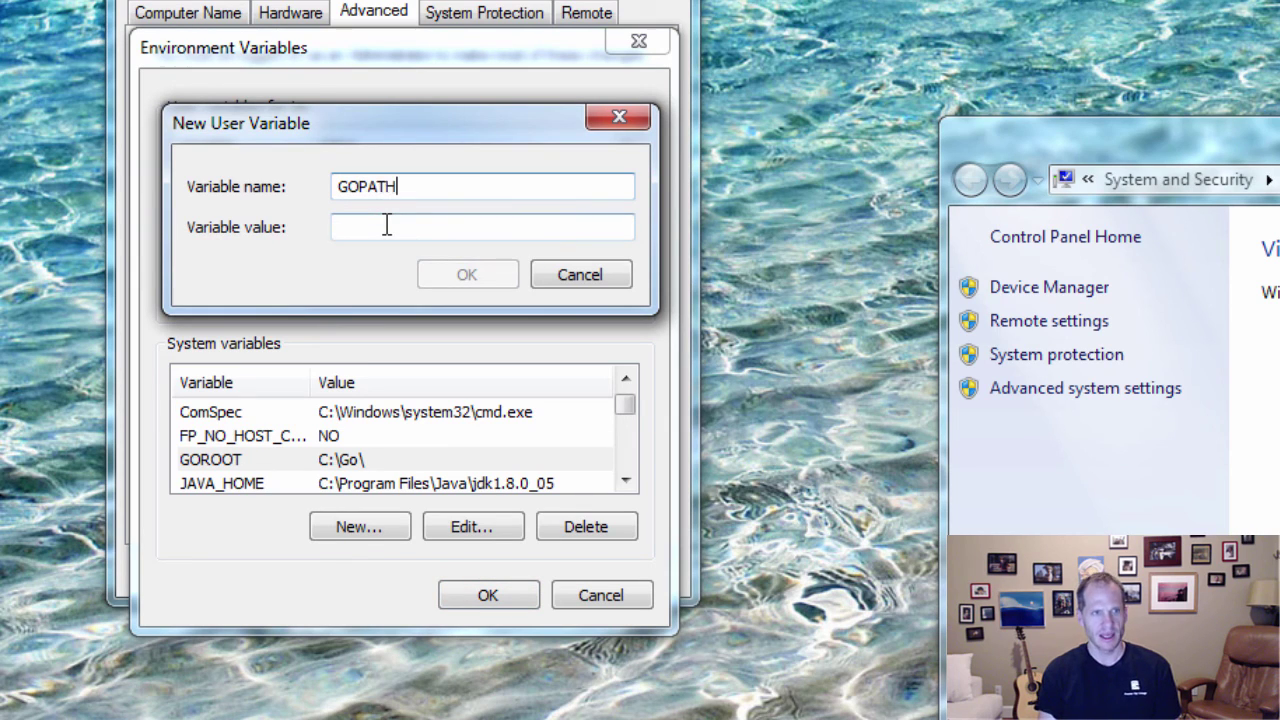
left_click(343, 224)
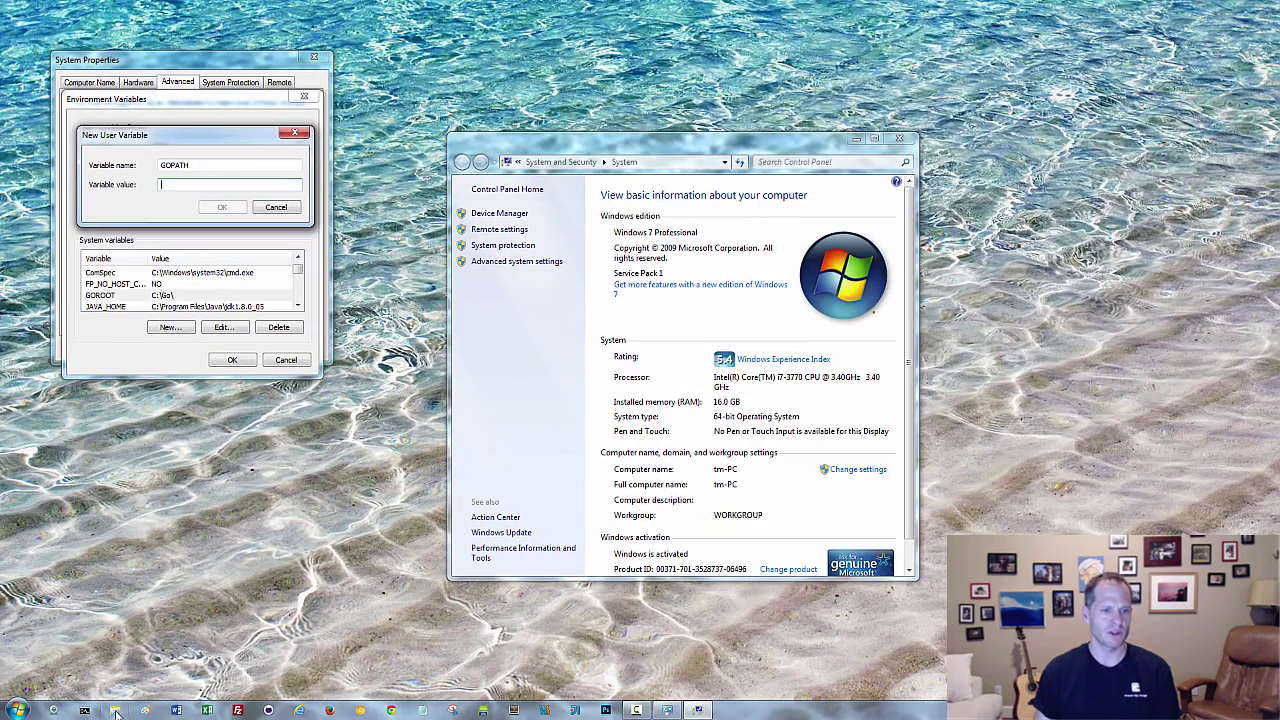
Copy the Documents\gocode folder path from Explorer's address bar.
key("super+e")
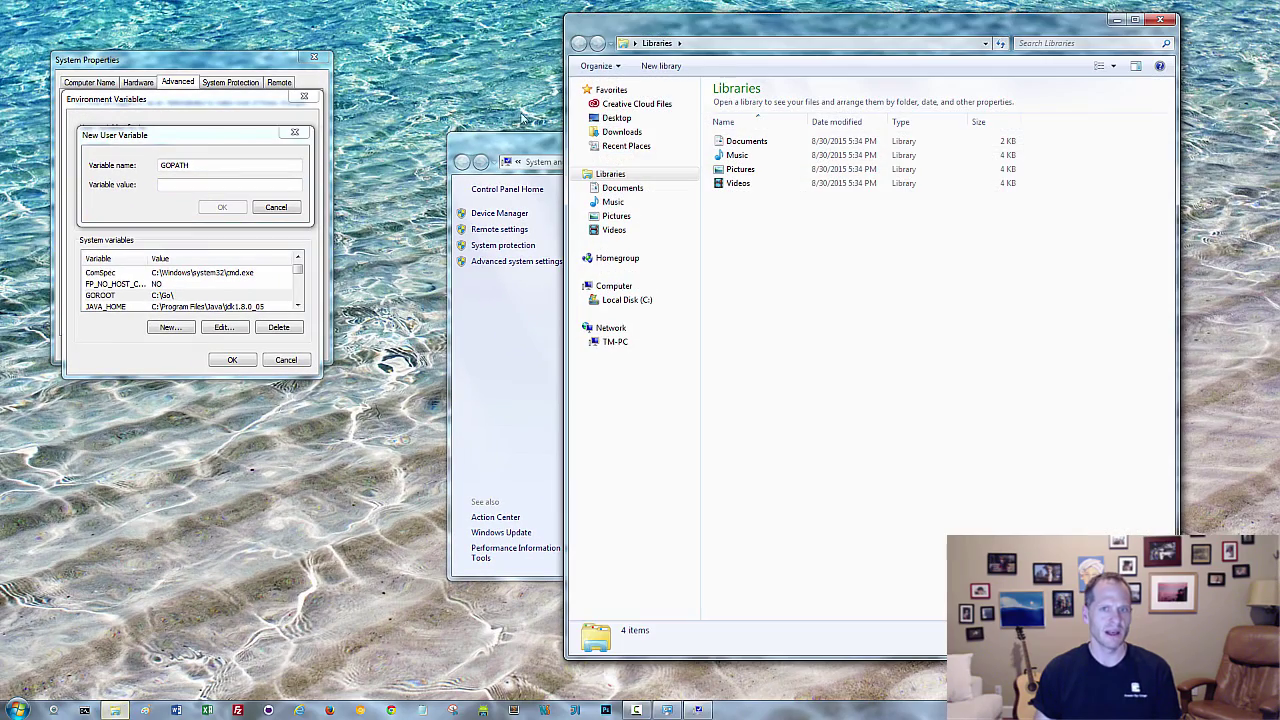
left_click_drag(658, 15, 564, 11)
left_click(528, 184)
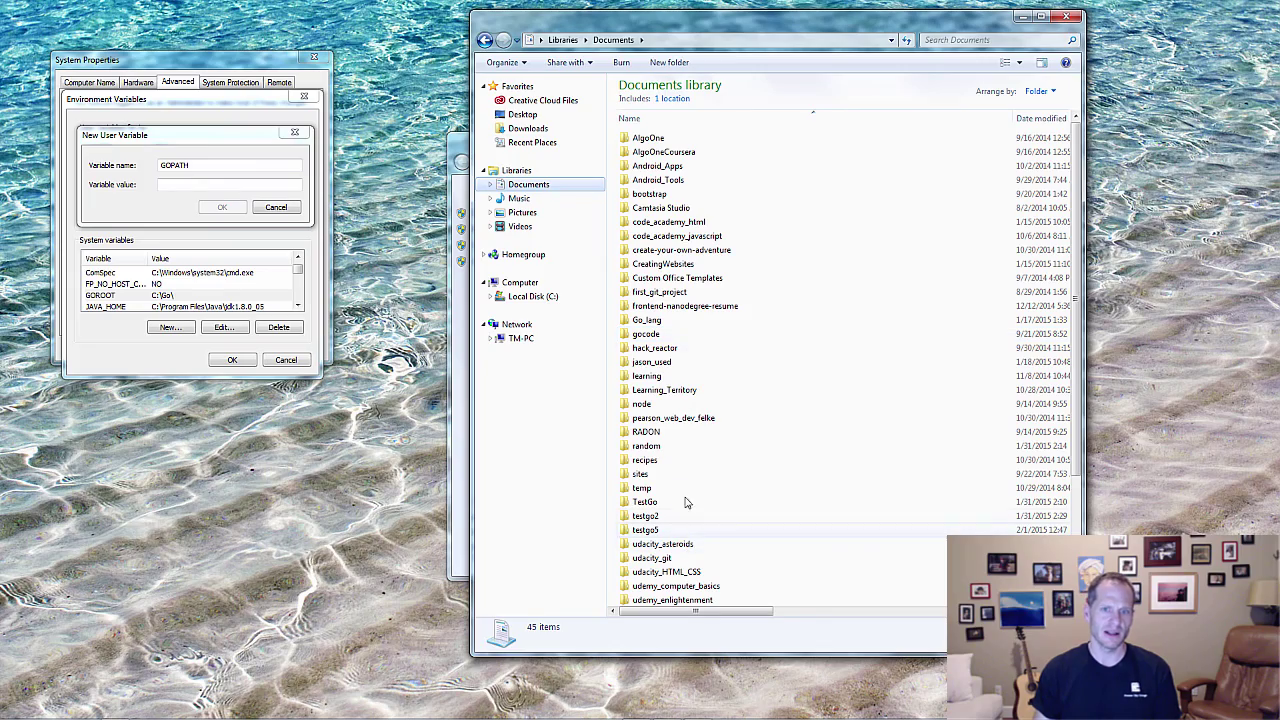
double_click(680, 334)
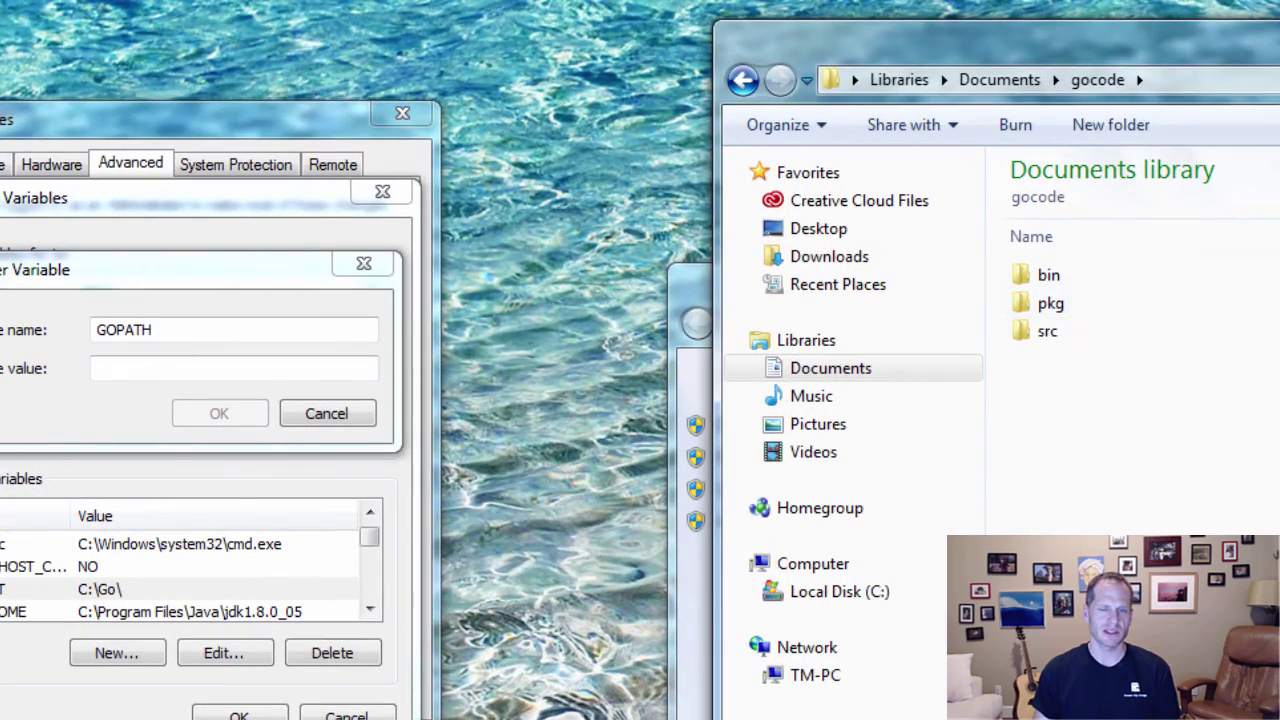
left_click(1263, 82)
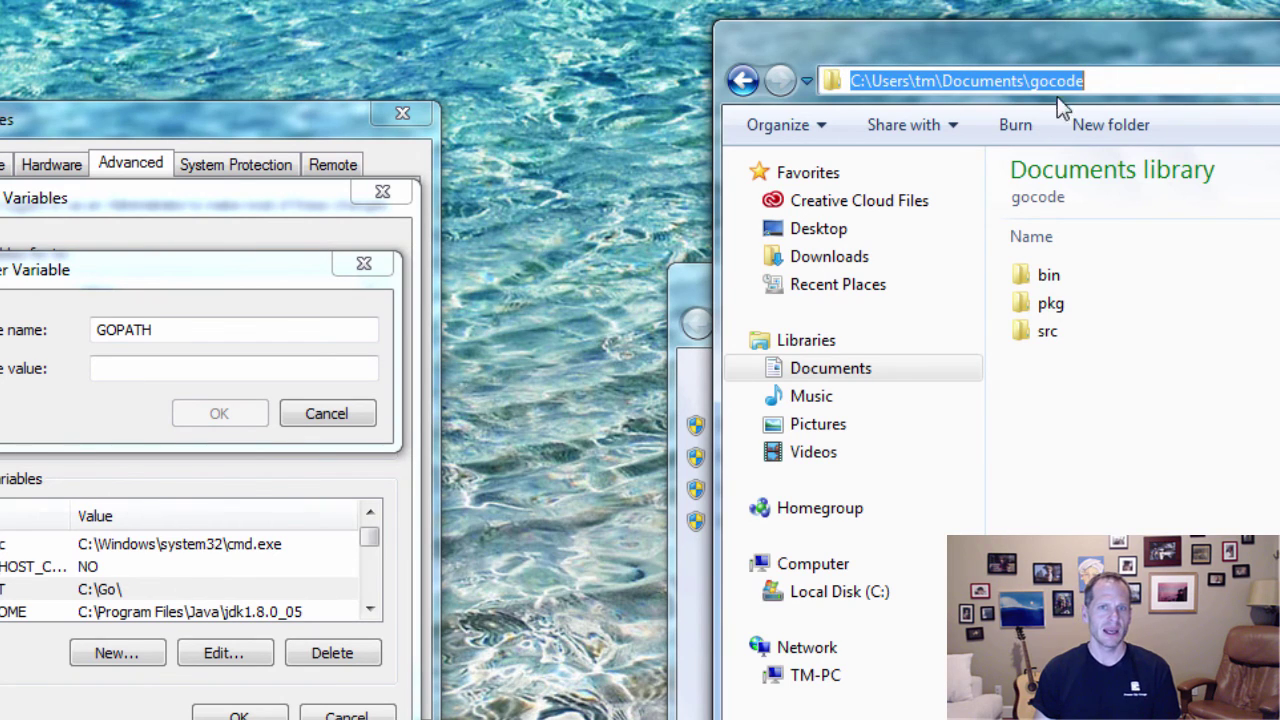
left_click(1205, 428)
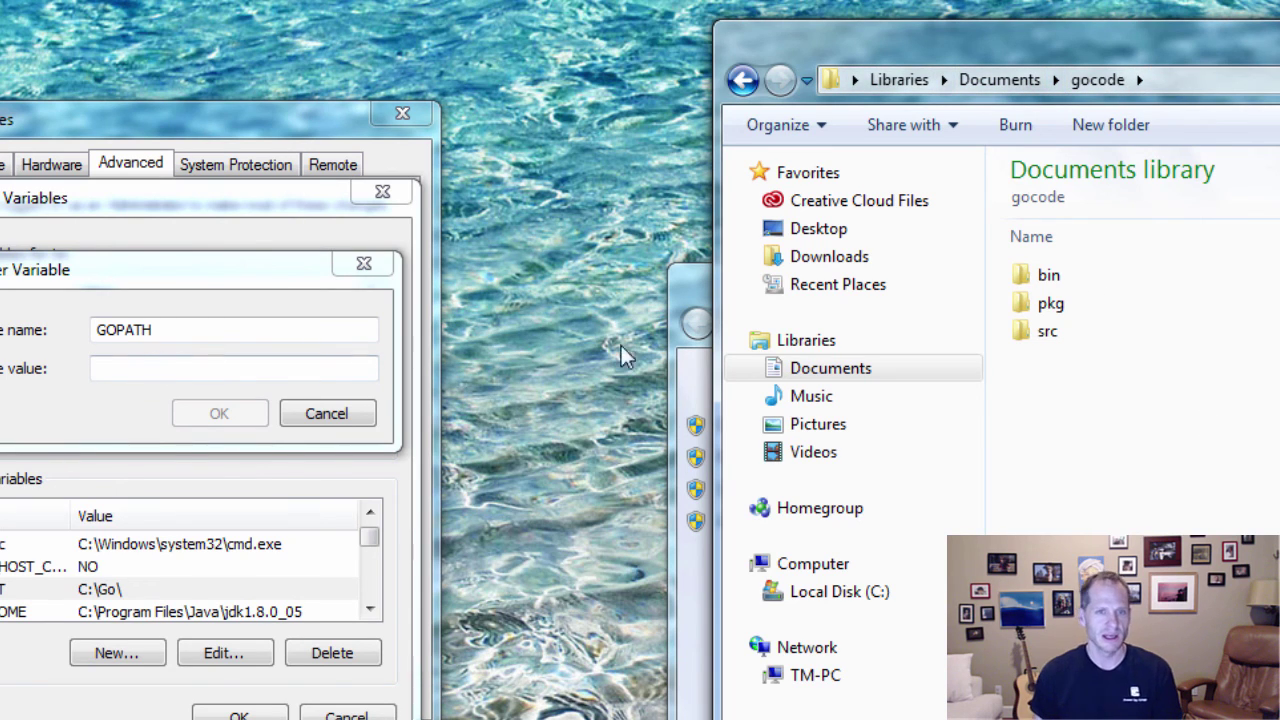
left_click(1219, 78)
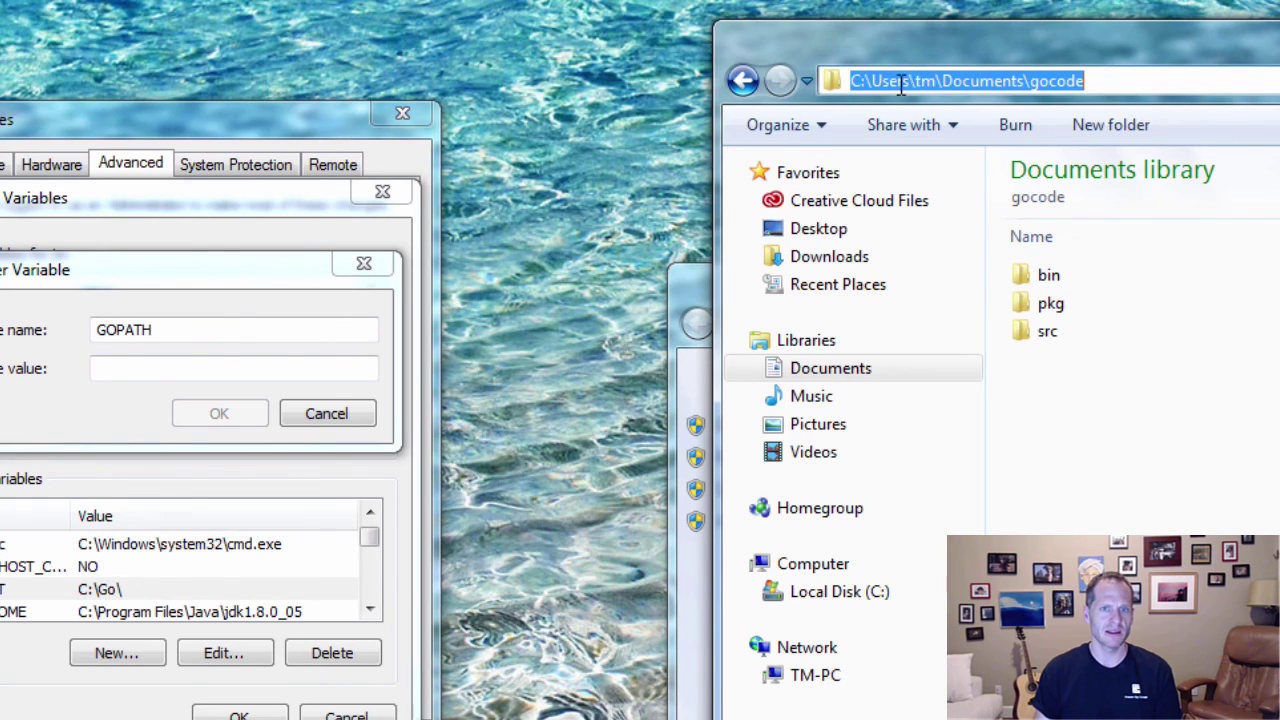
right_click(997, 85)
left_click(1110, 169)
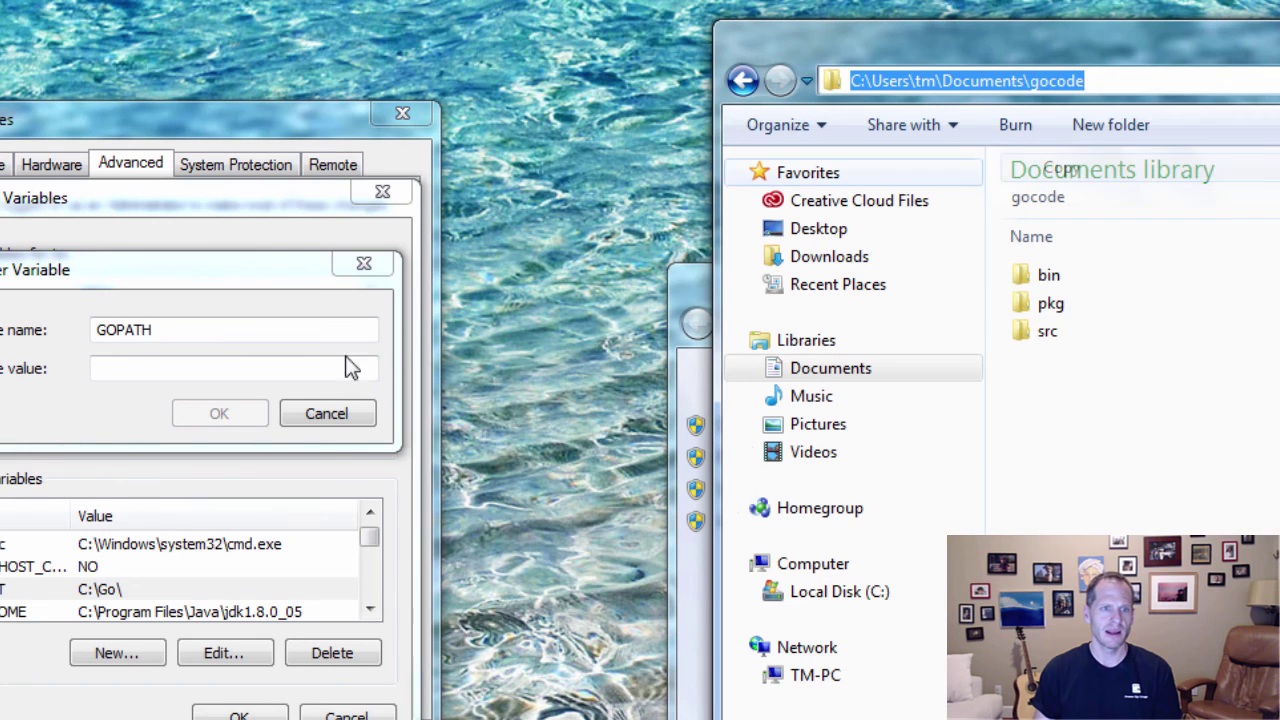
Paste the gocode folder path as the GOPATH value and review it.
left_click(285, 371)
right_click(292, 380)
left_click(387, 490)
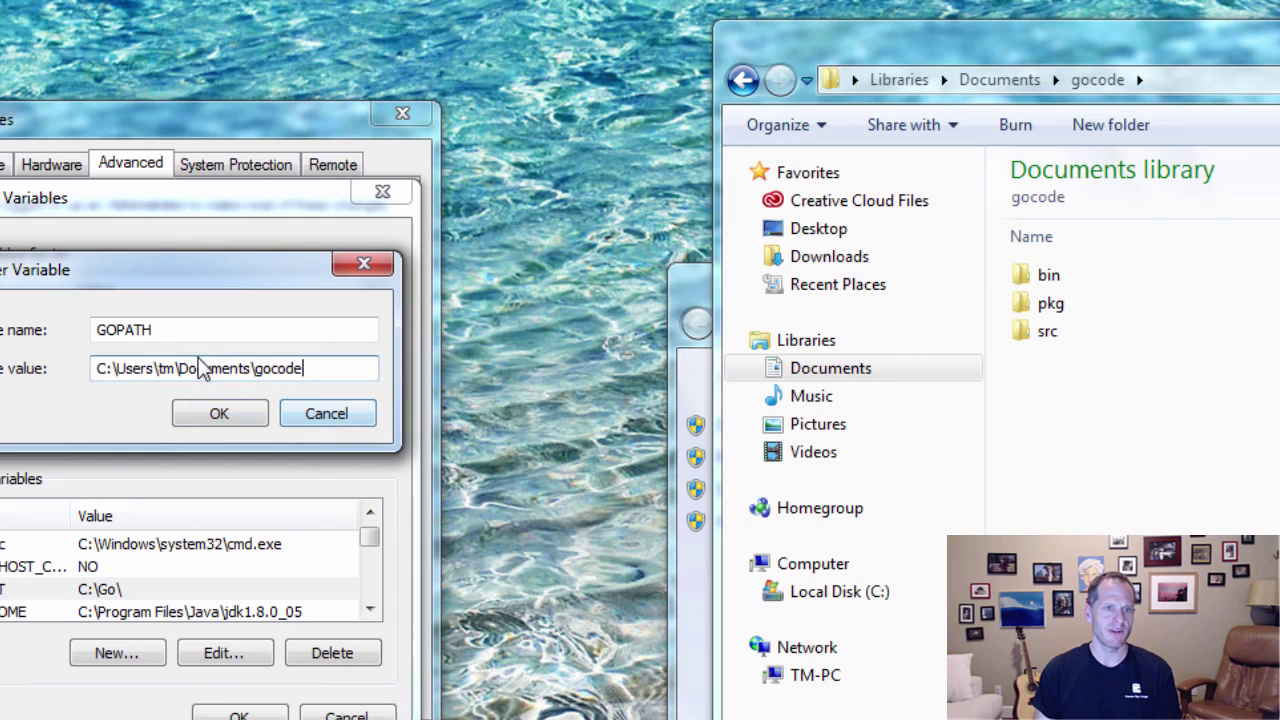
left_click(98, 368)
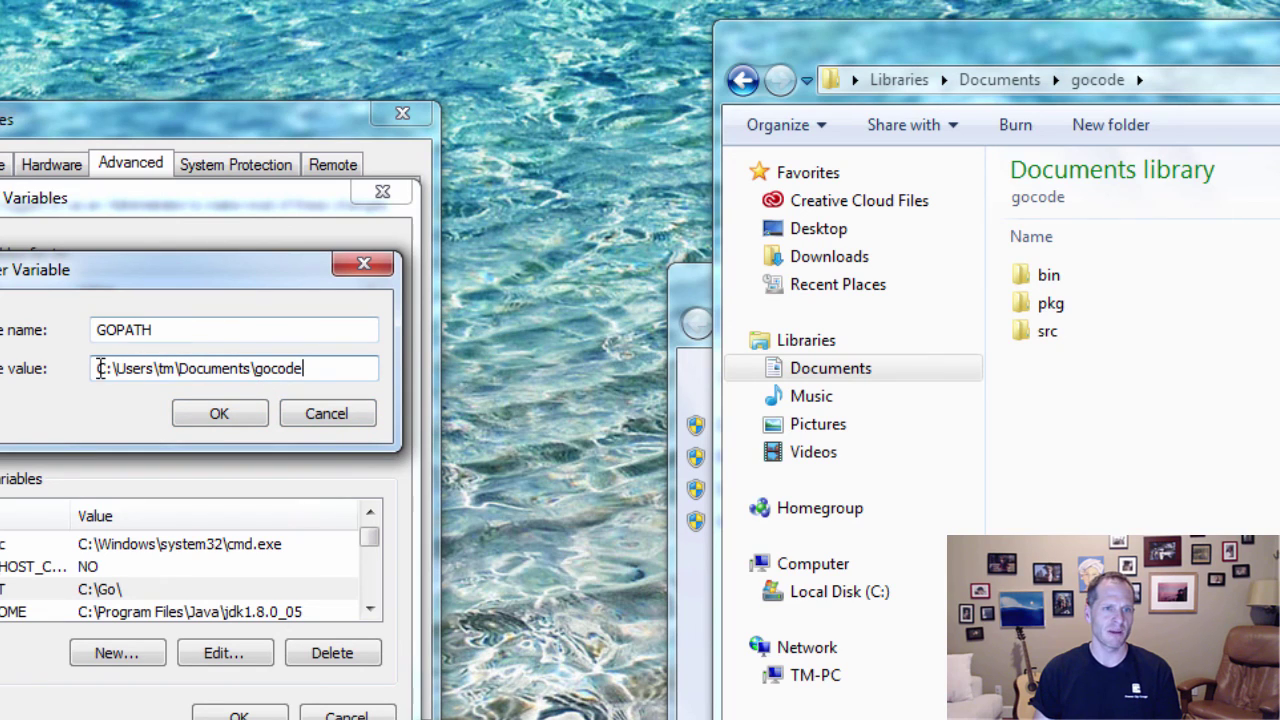
double_click(163, 368)
left_click(317, 368)
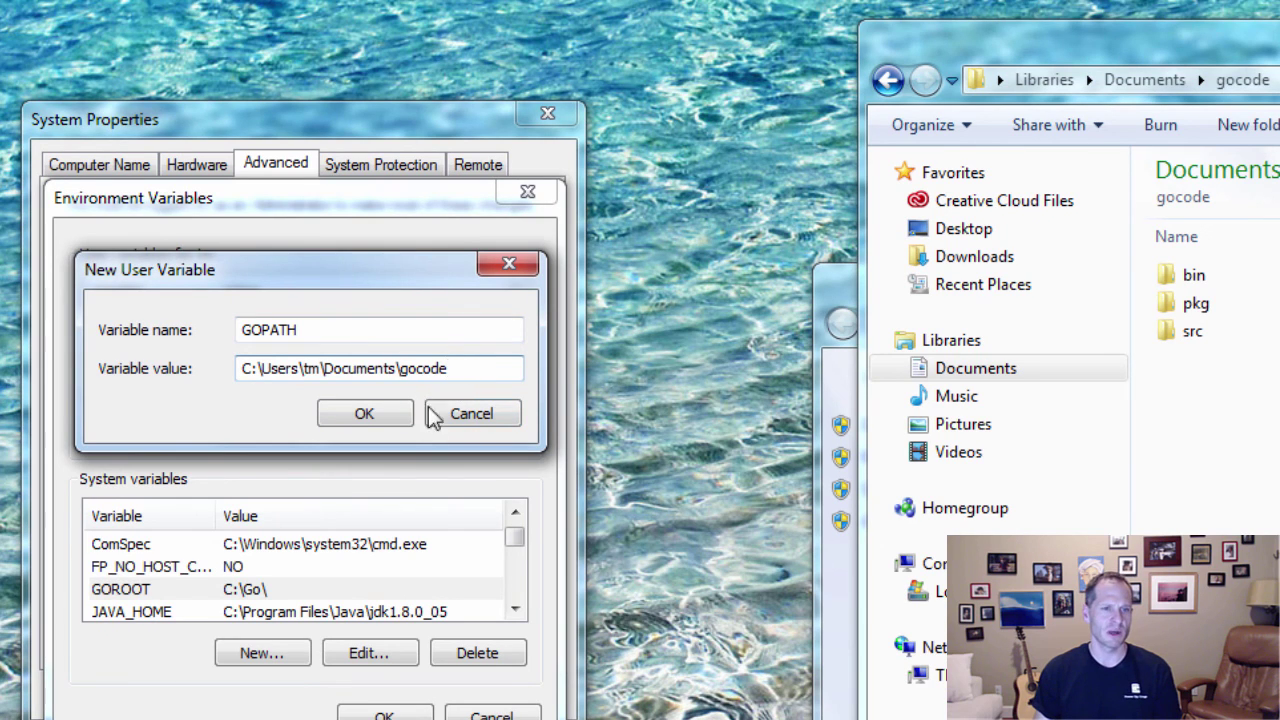
Save GOPATH and compare it with the GOROOT system variable.
key("Return")
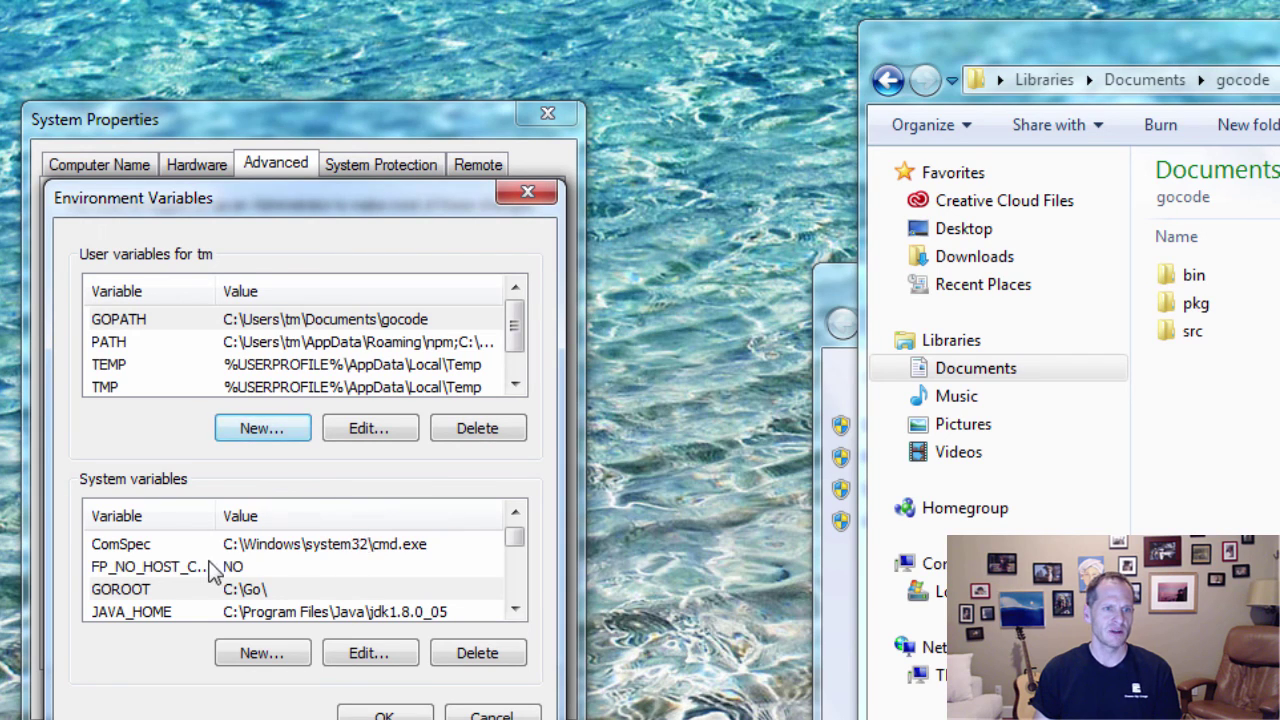
left_click(481, 594)
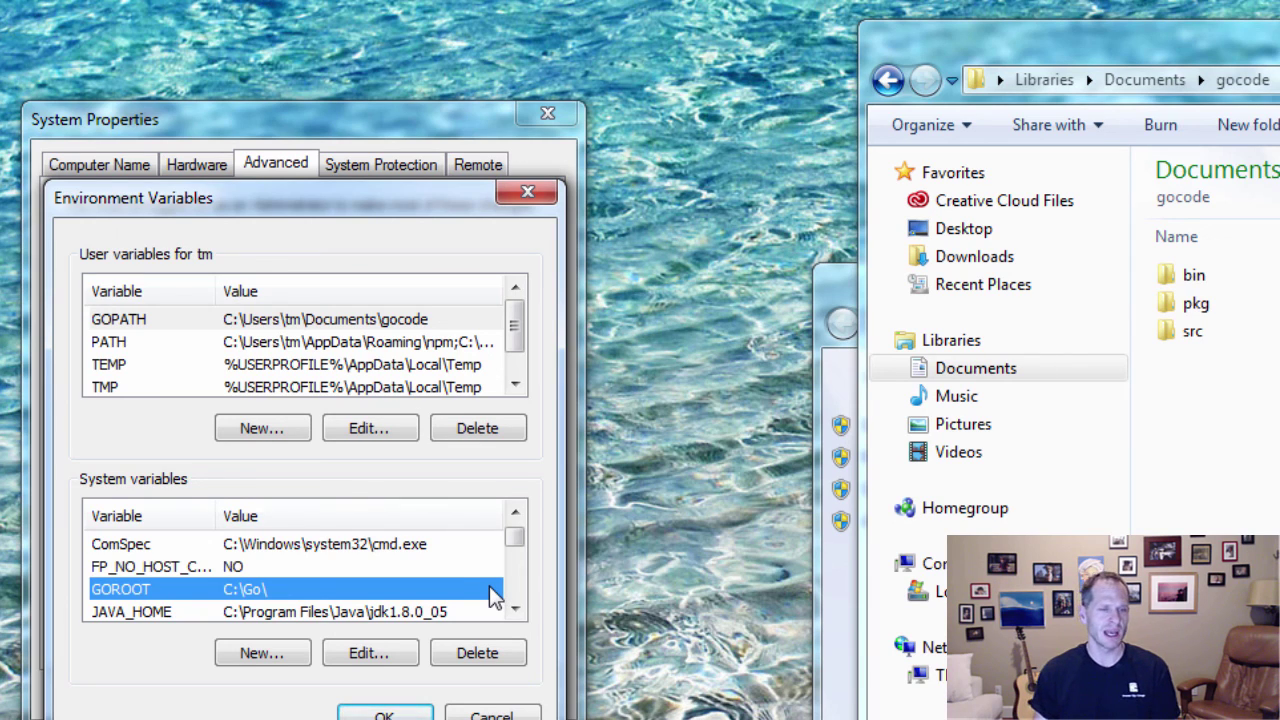
left_click(374, 321)
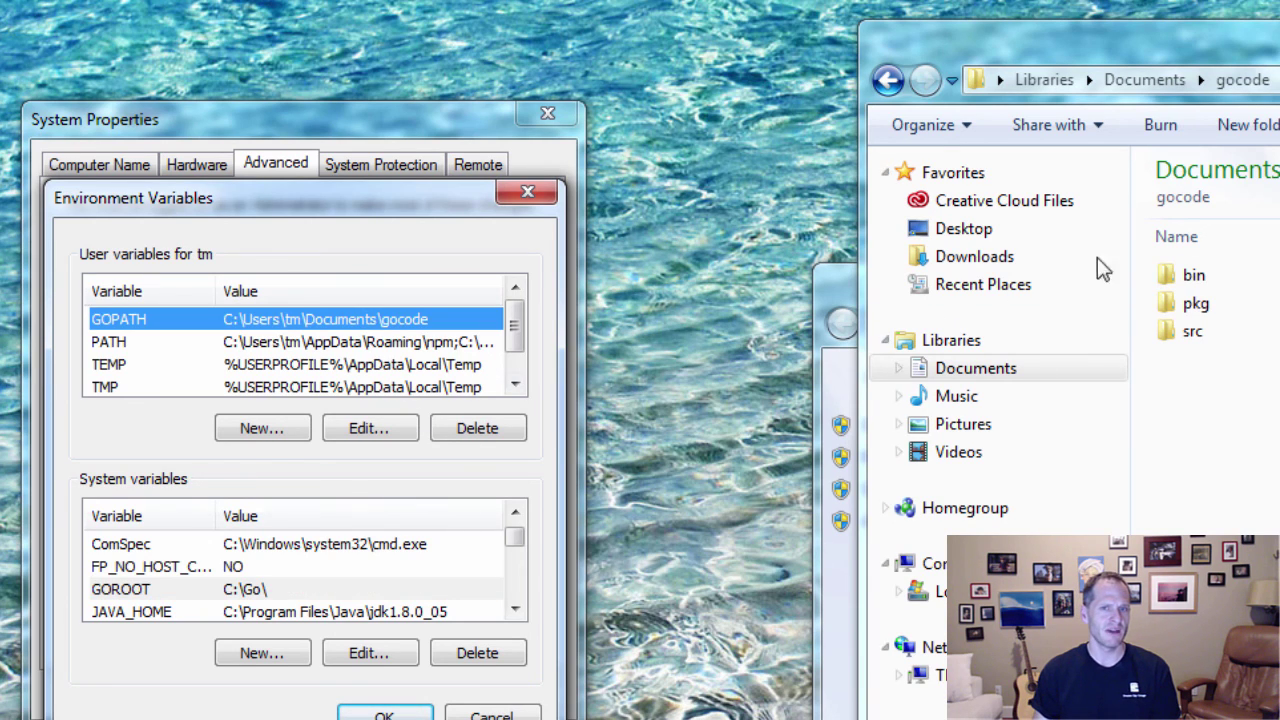
Edit the user PATH, deleting the gocode\bin entry so it ends at npm.
left_click(385, 345)
left_click(368, 429)
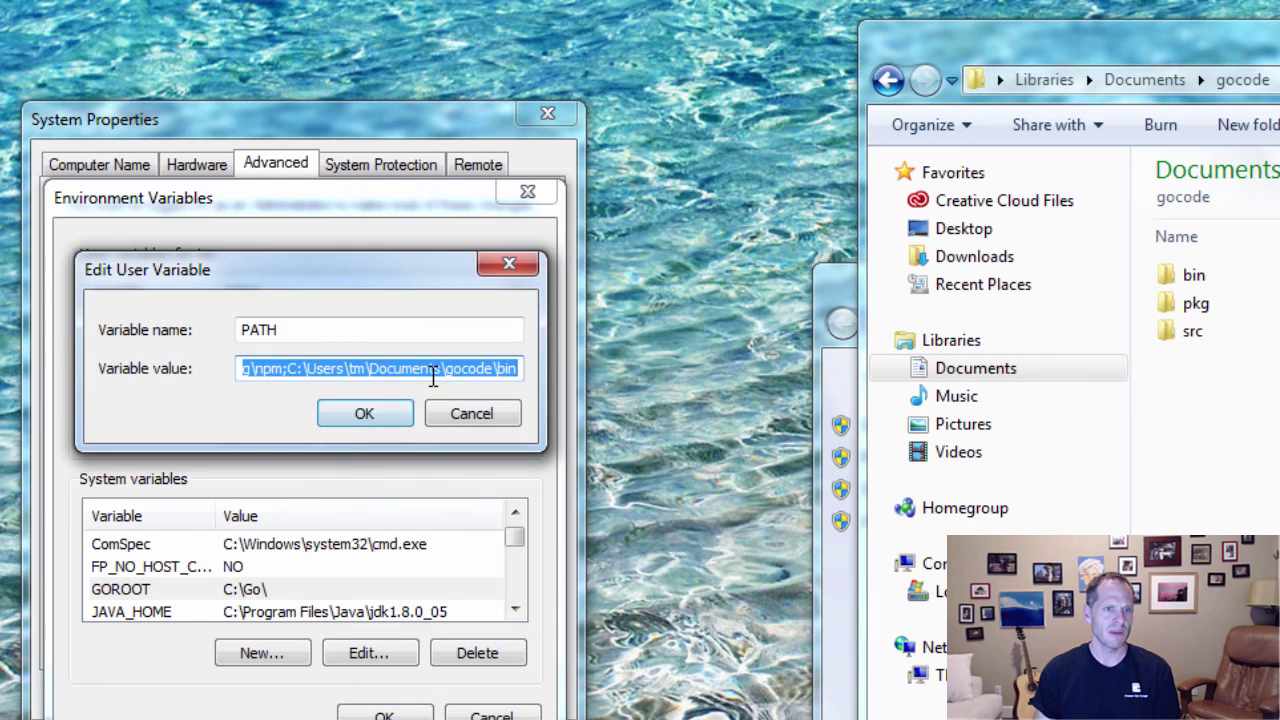
left_click_drag(276, 371, 160, 372)
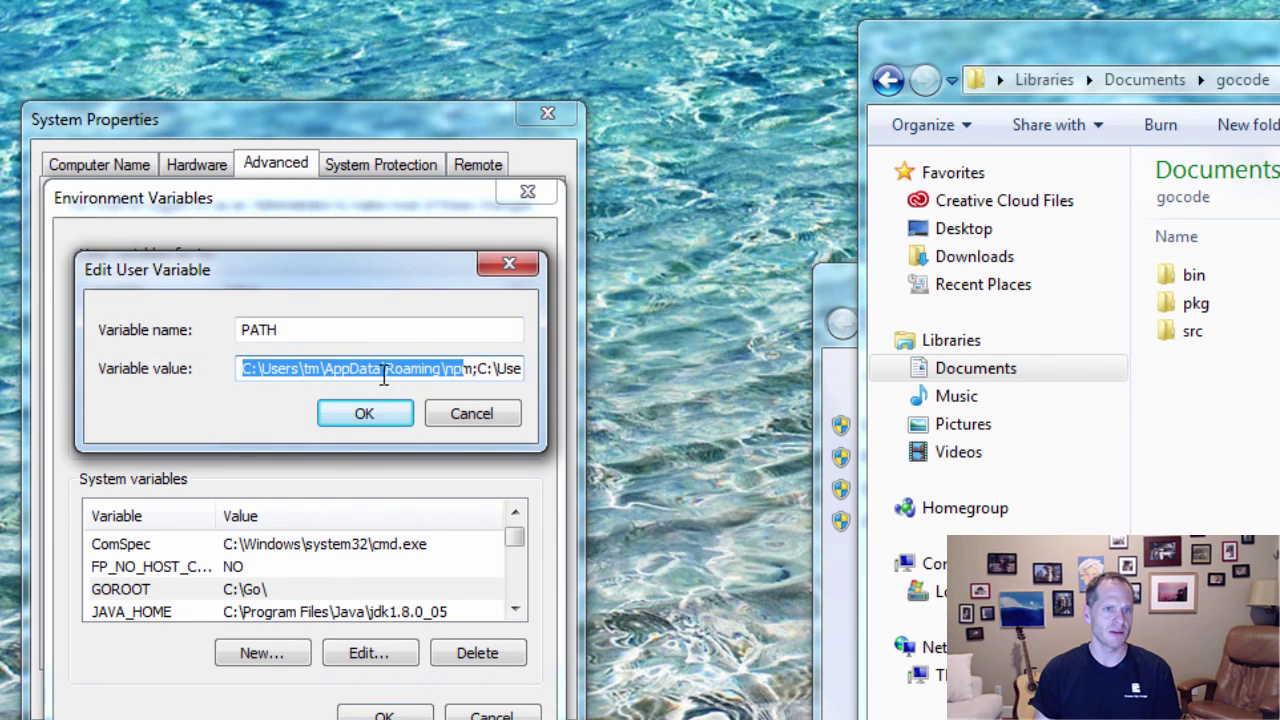
left_click_drag(471, 369, 140, 353)
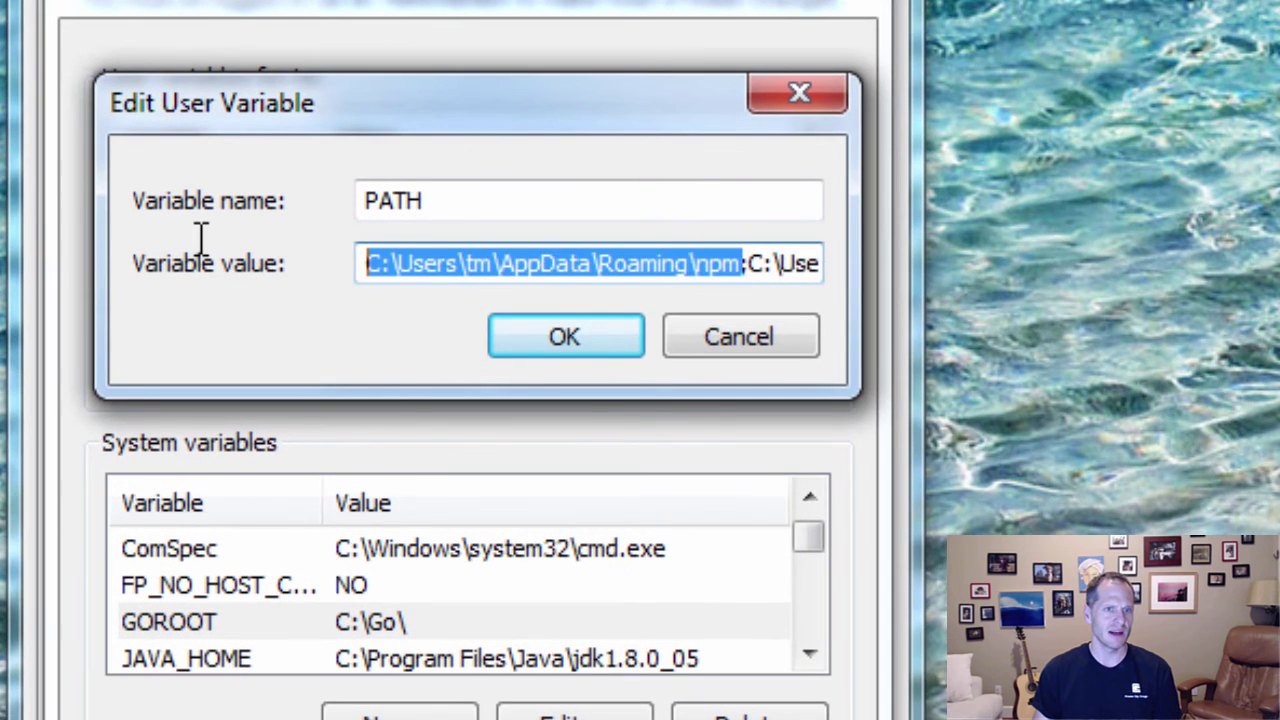
left_click_drag(200, 237, 1039, 268)
left_click(752, 266)
key("Delete")
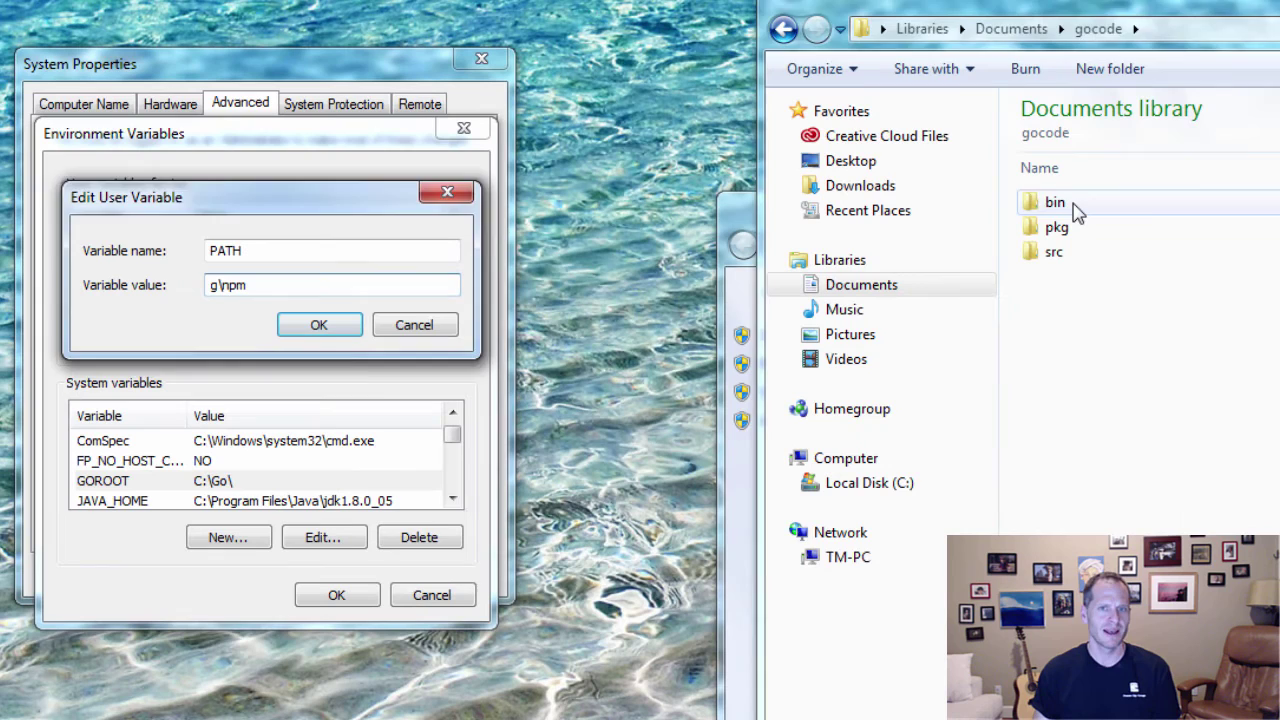
left_click(1055, 210)
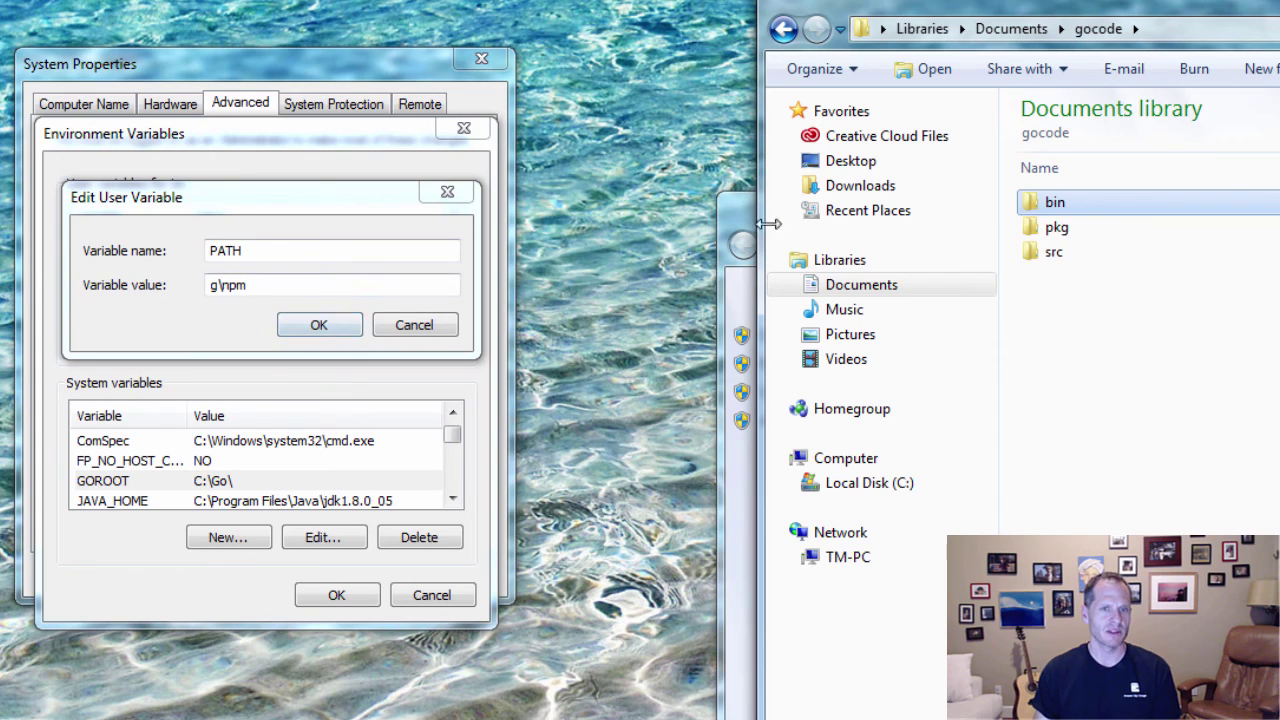
Open gocode's bin folder showing hello.exe and confirm the npm-only PATH value.
double_click(1040, 210)
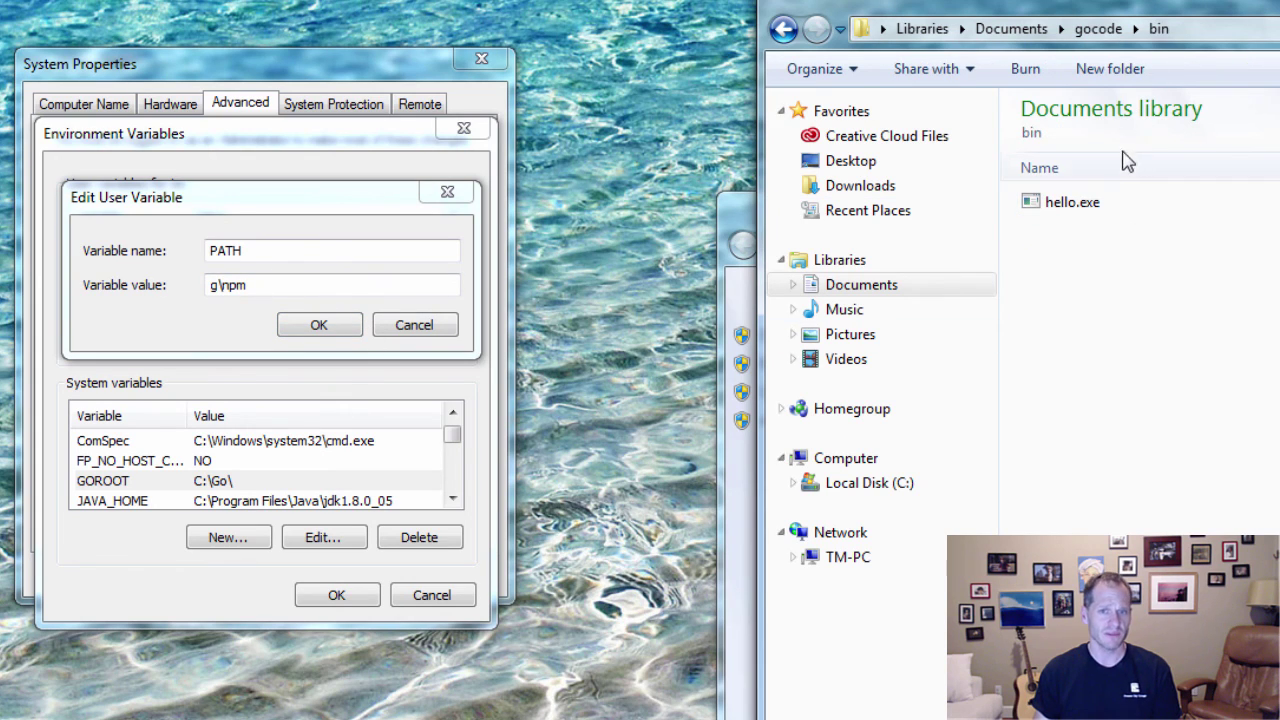
left_click(336, 328)
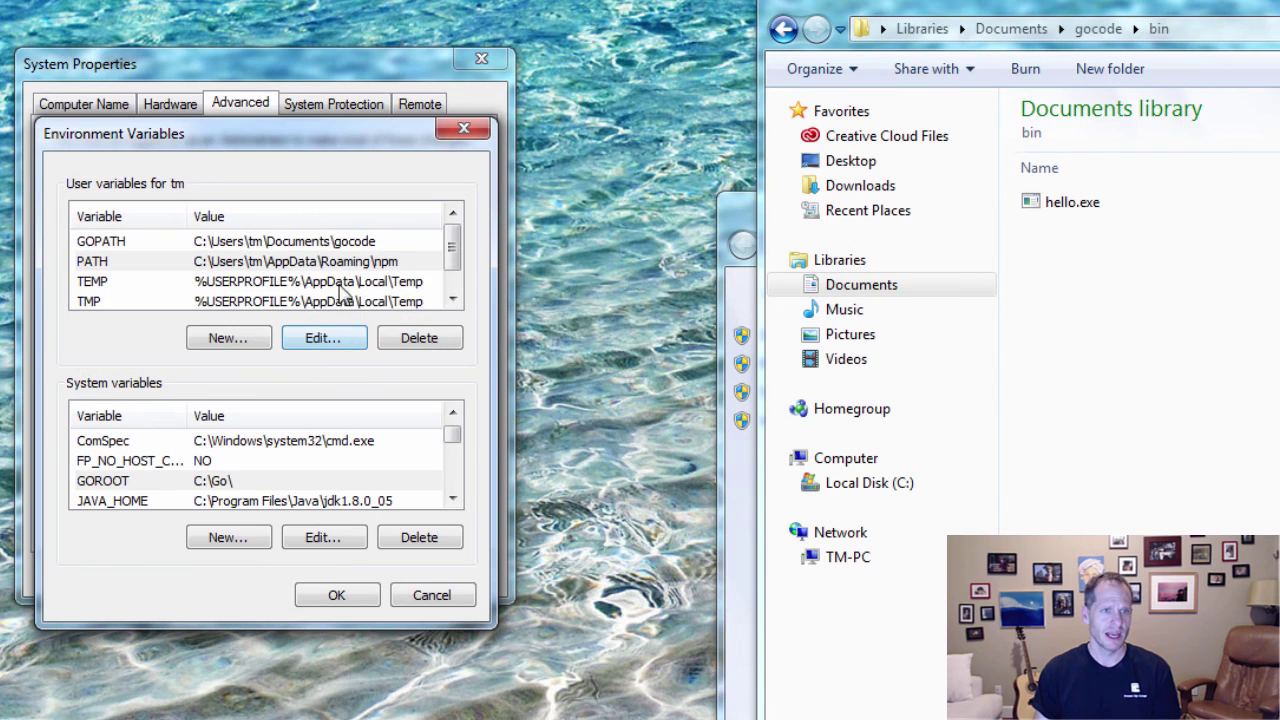
left_click(104, 263)
left_click(118, 249)
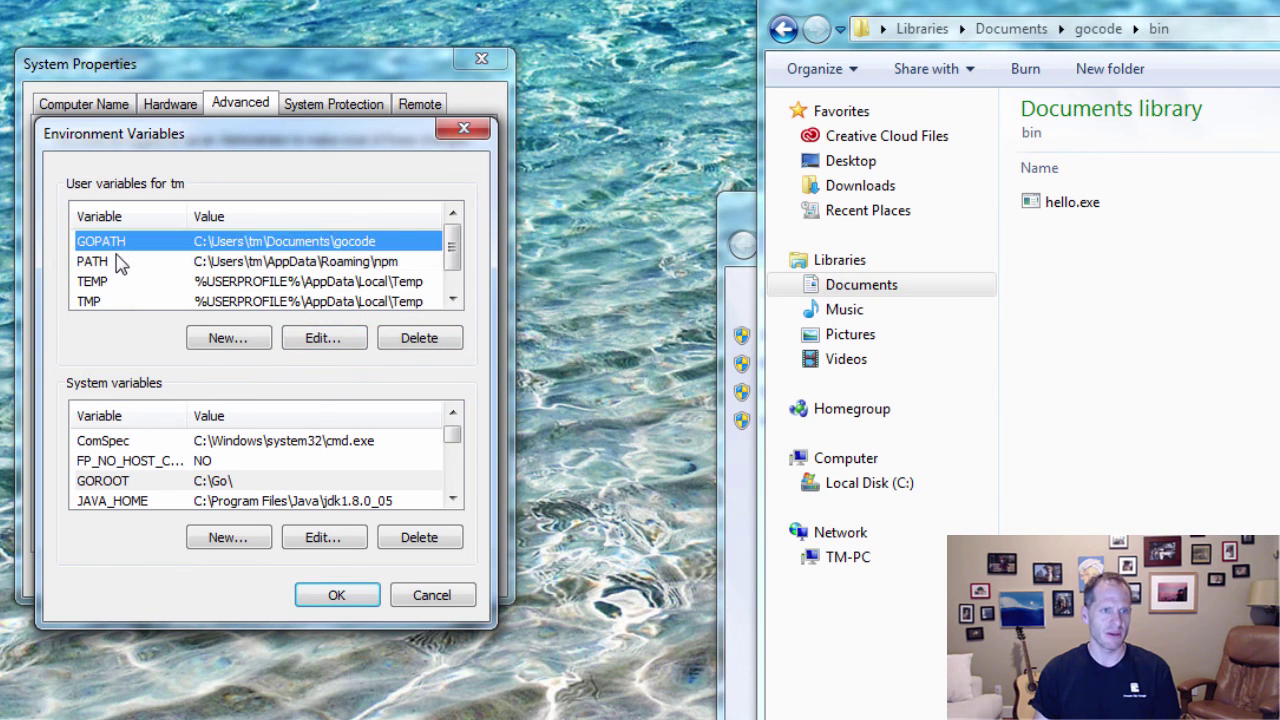
left_click(114, 262)
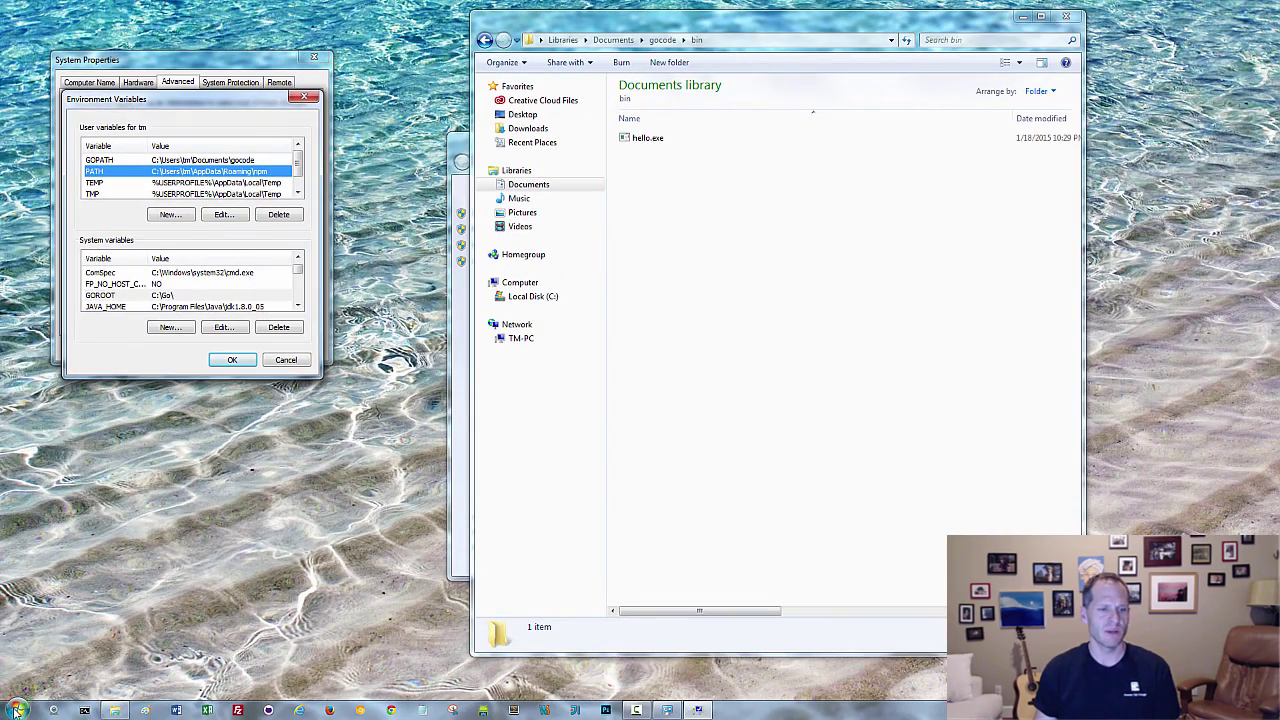
Run hello.exe in Git Shell, printing 'Hello, new gopher!', and close Environment Variables.
left_click(15, 711)
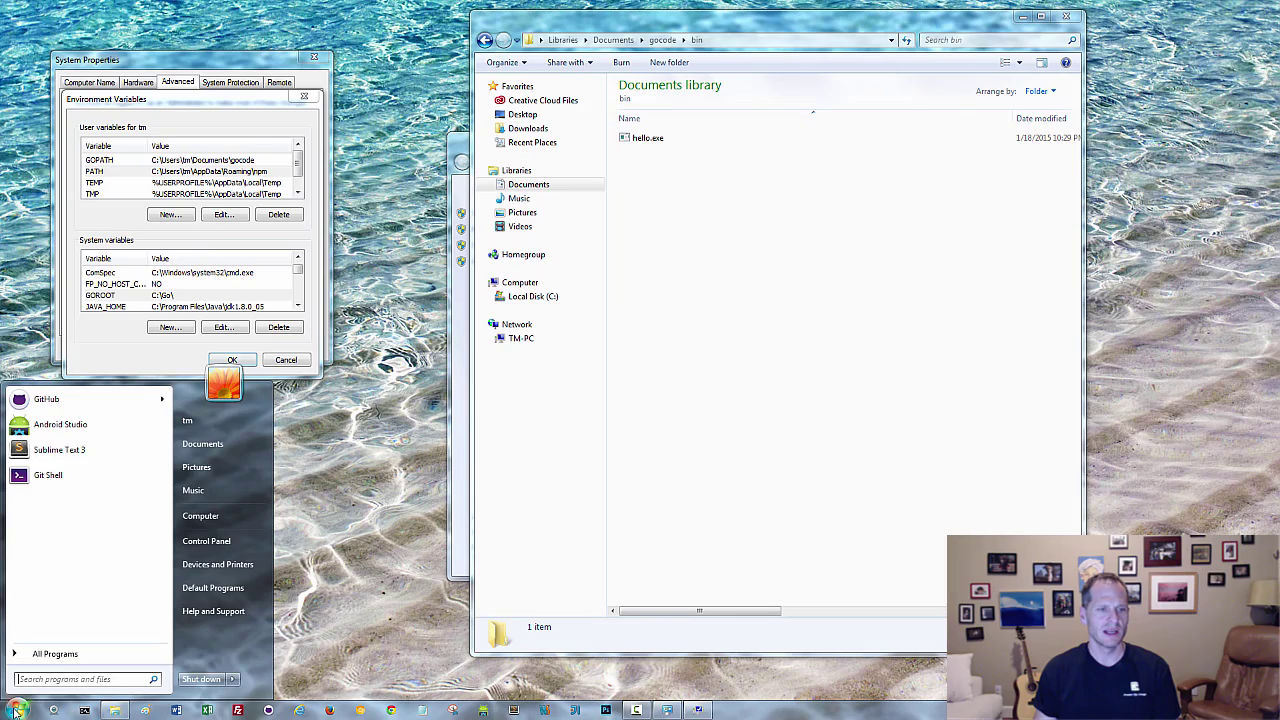
left_click(63, 483)
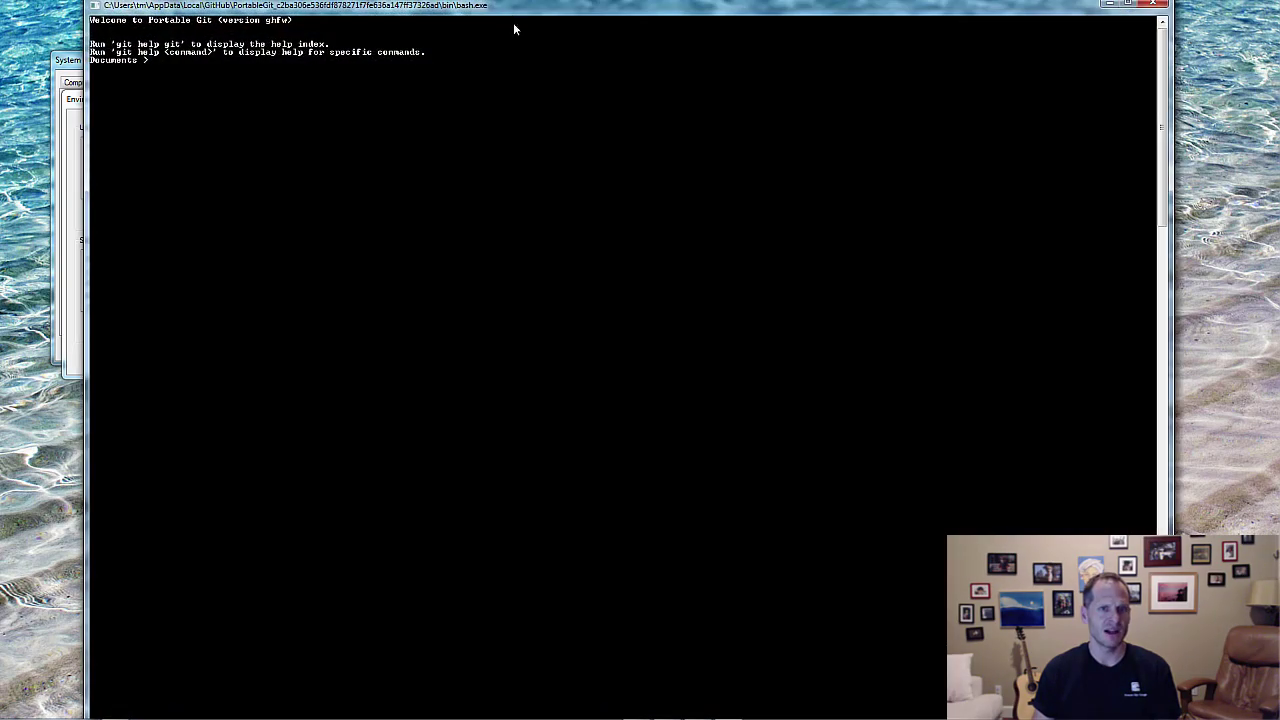
left_click_drag(514, 14, 816, 242)
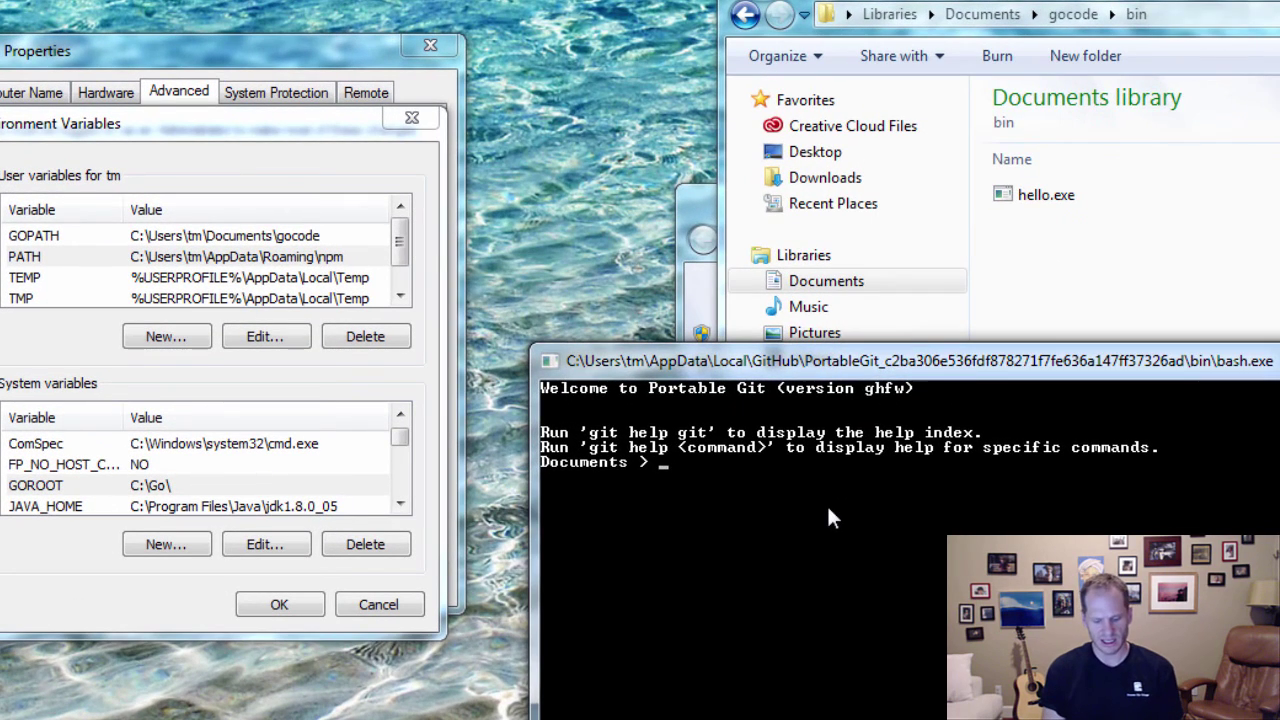
type("hello.exe")
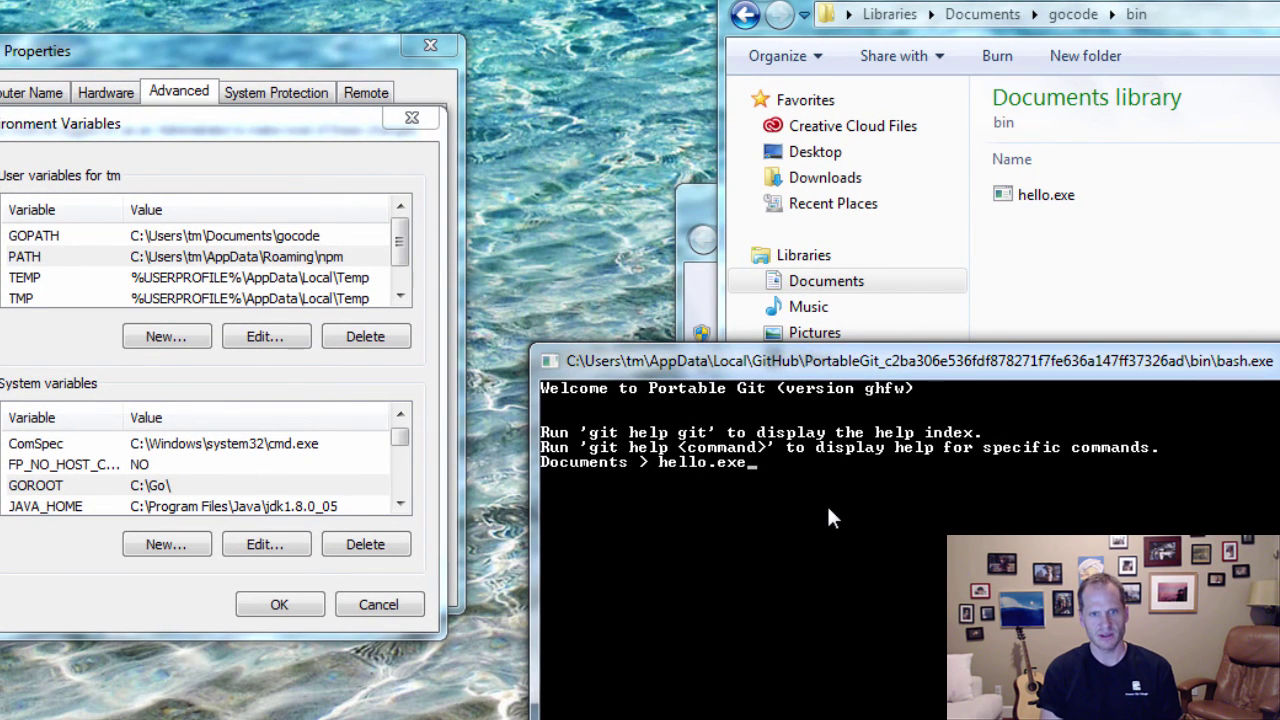
key("Return")
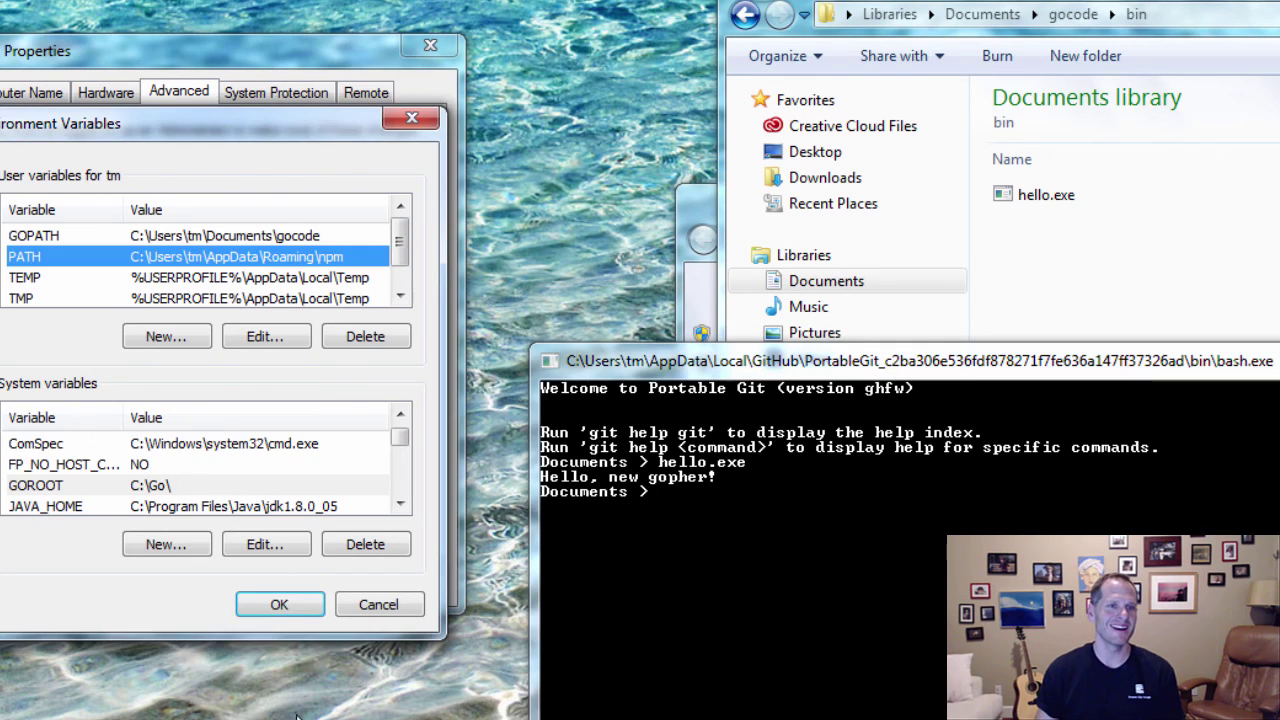
left_click(279, 604)
Close System Properties, relaunch Git Shell, and run hello.exe, now giving 'command not found'.
left_click(203, 583)
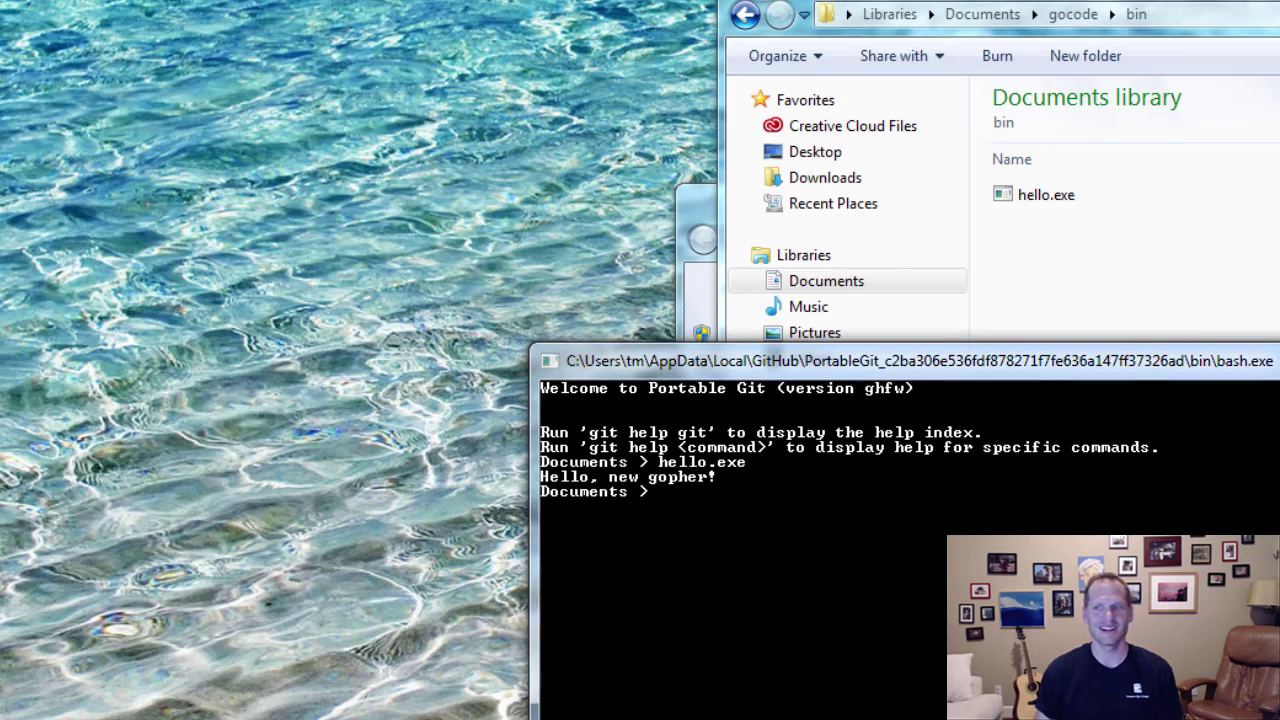
key("alt+F4")
left_click(18, 710)
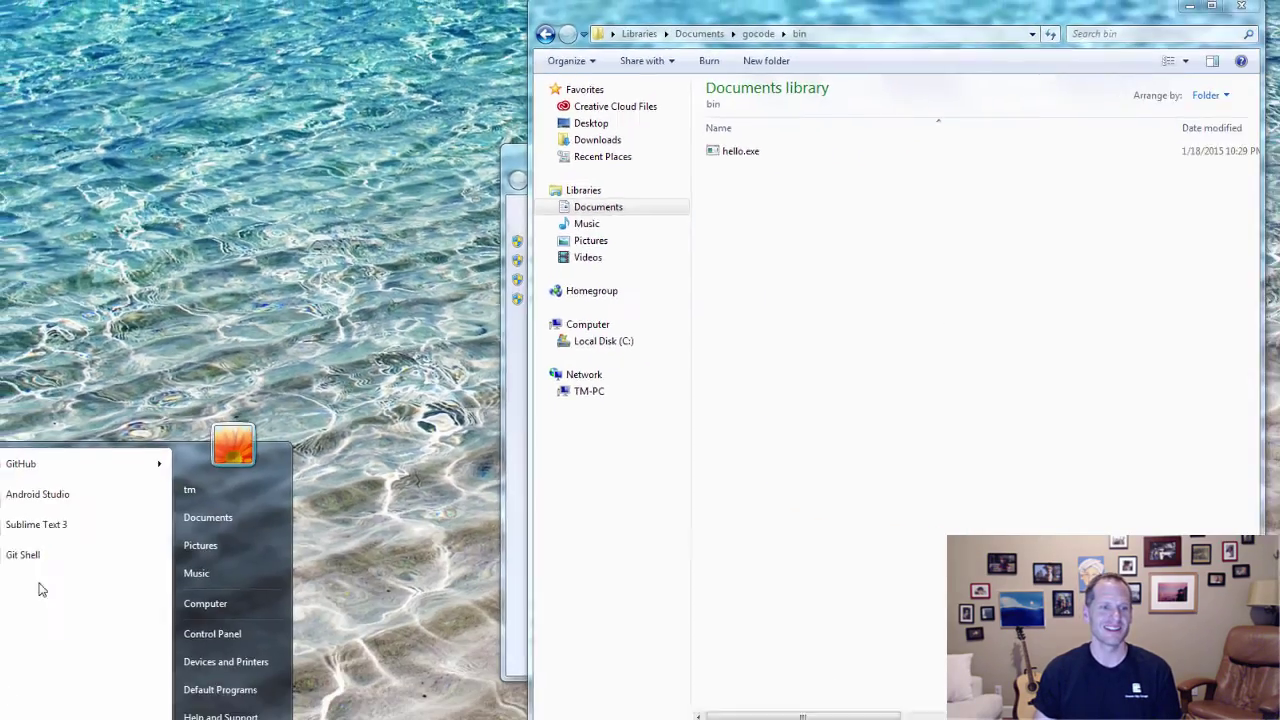
left_click(67, 478)
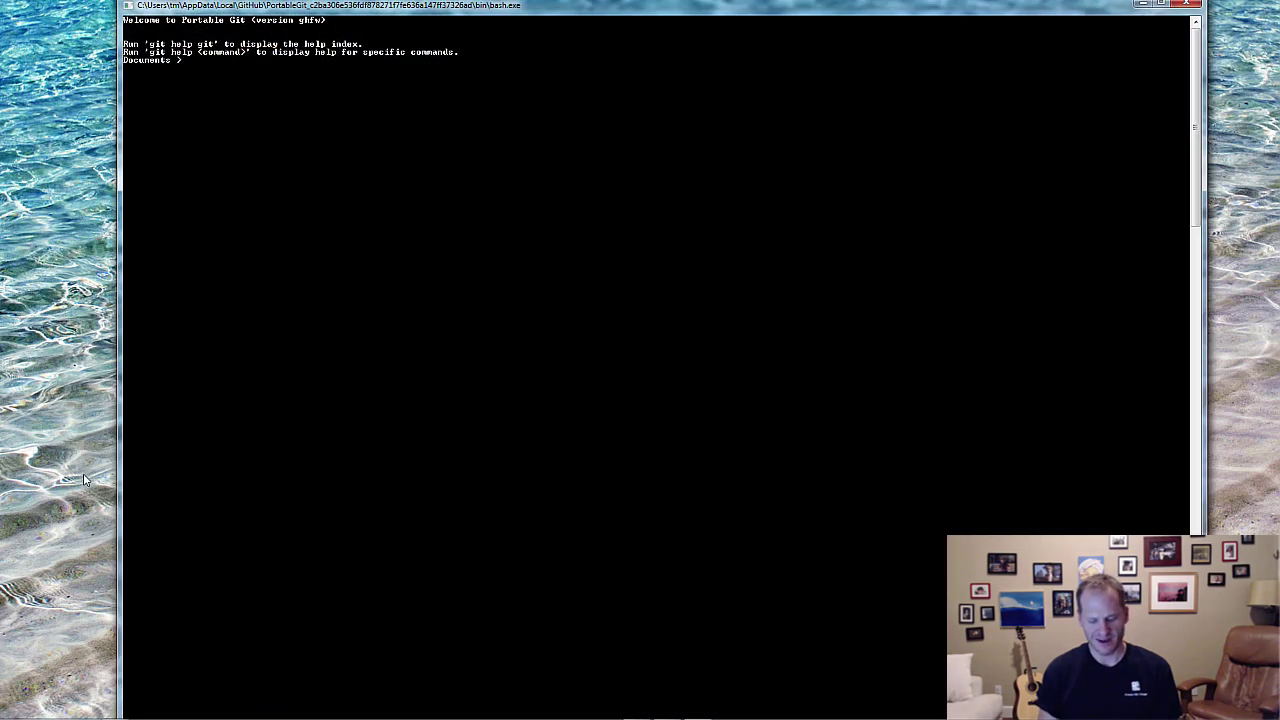
type("hello")
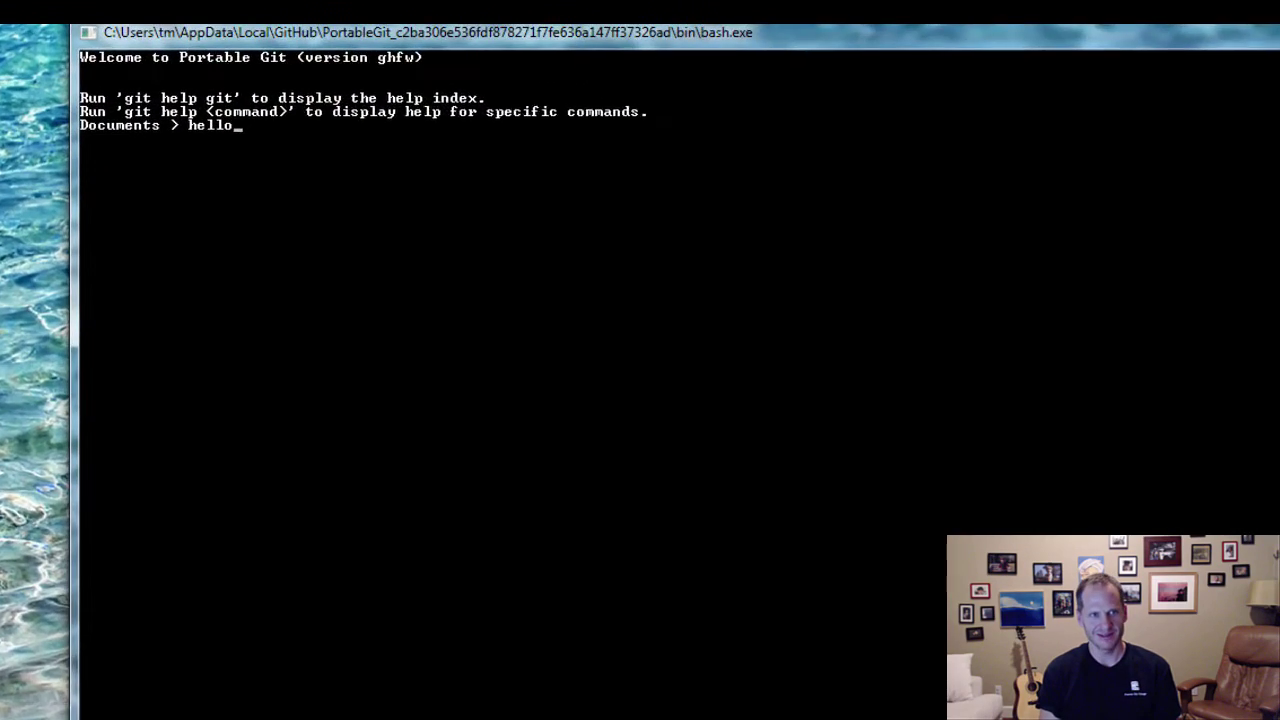
type(".exe")
key("Return")
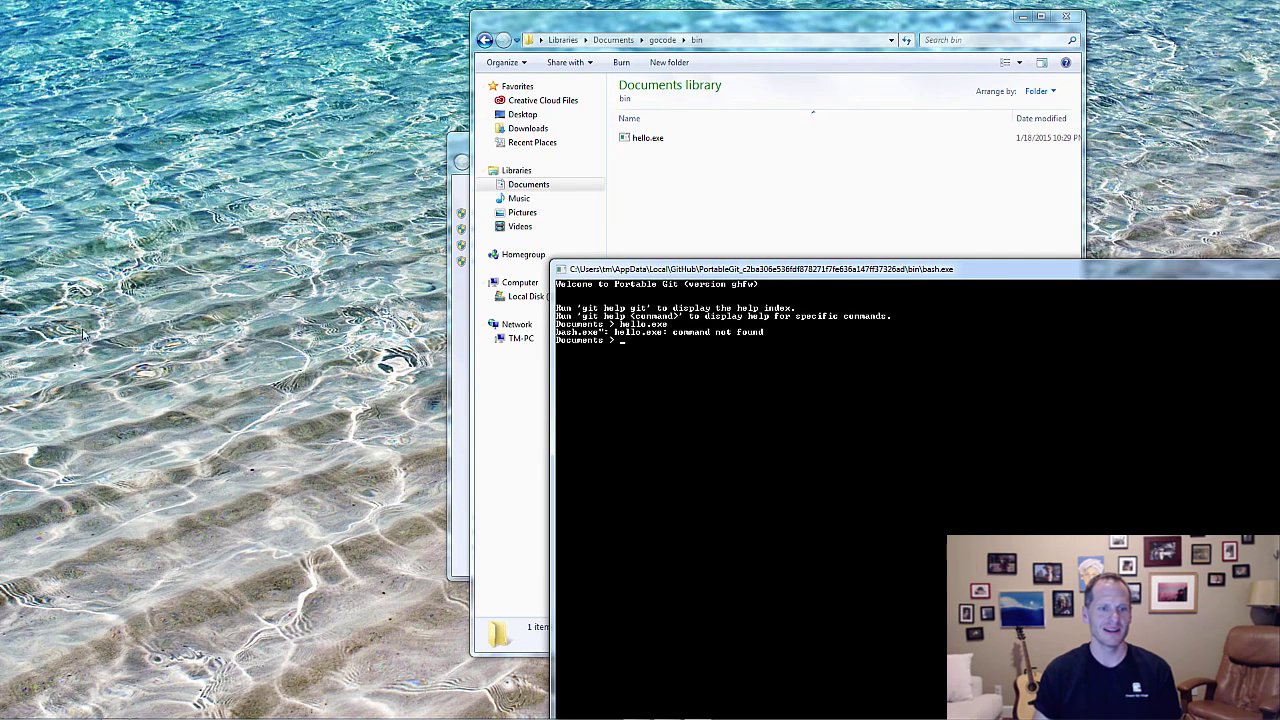
Open the user PATH via a Start search for 'envi' and append a ';' separator.
left_click(22, 708)
type("envi")
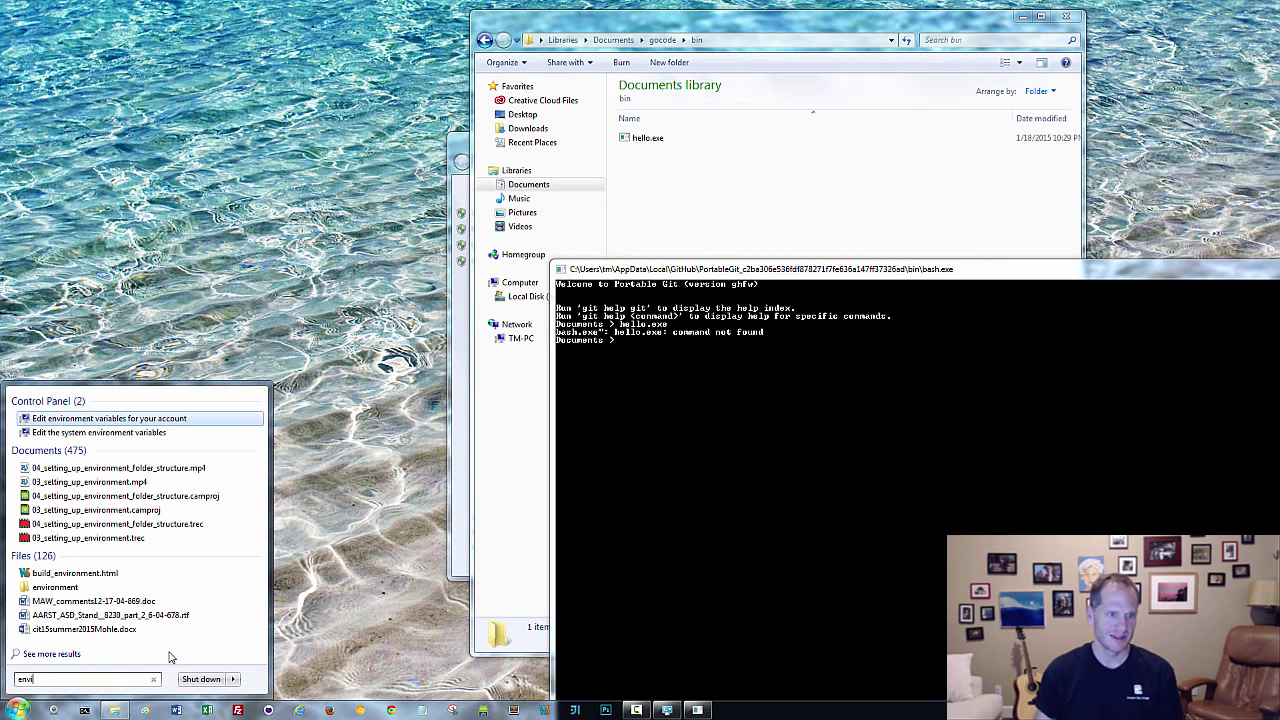
left_click(111, 418)
left_click(196, 253)
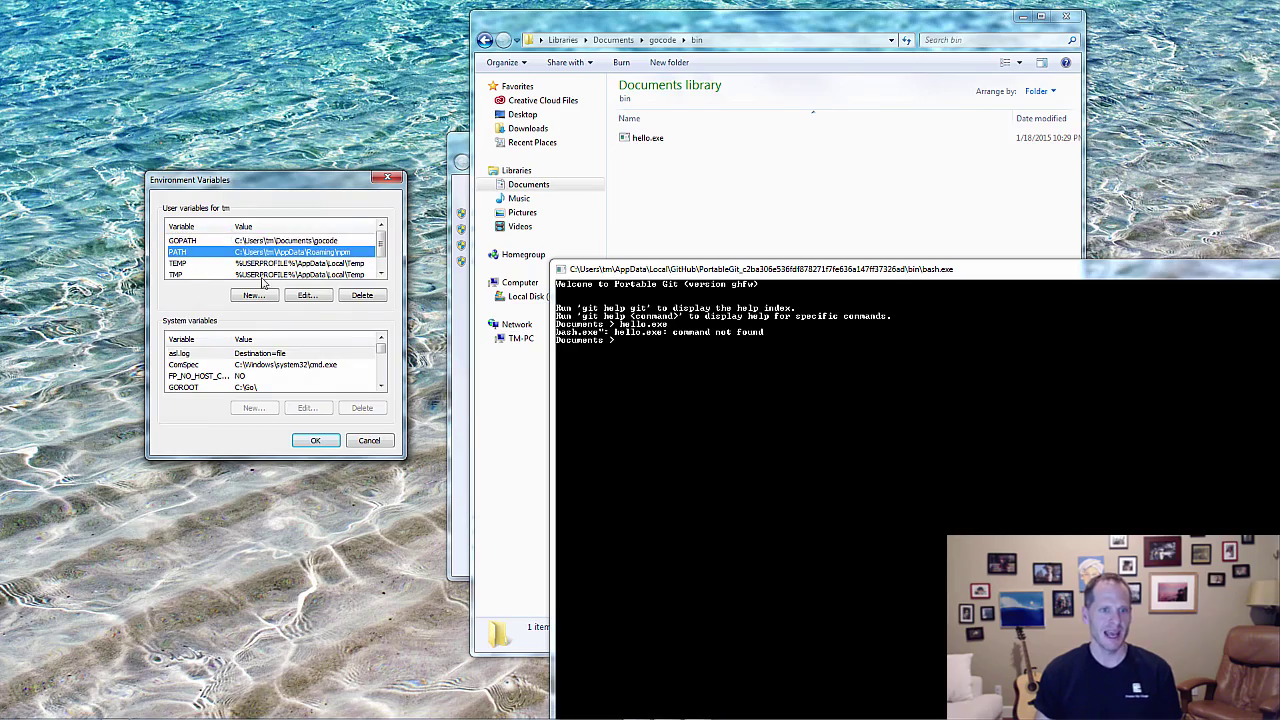
left_click(307, 295)
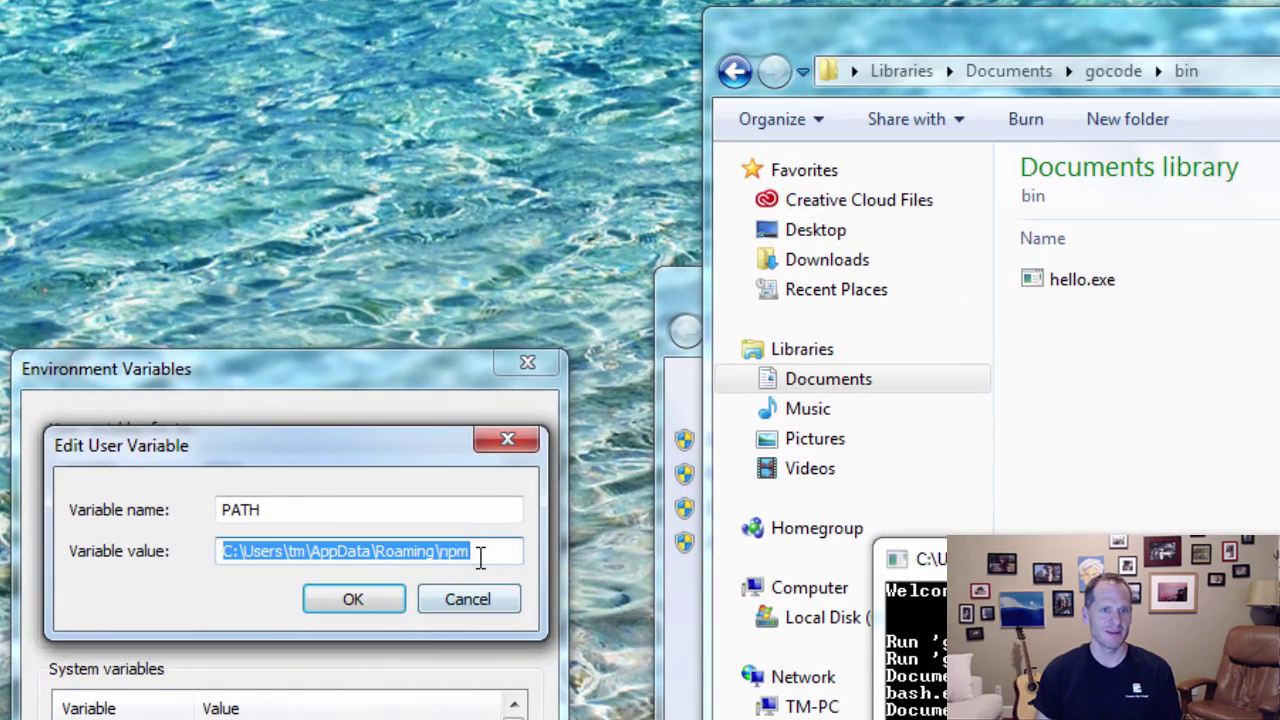
left_click(480, 558)
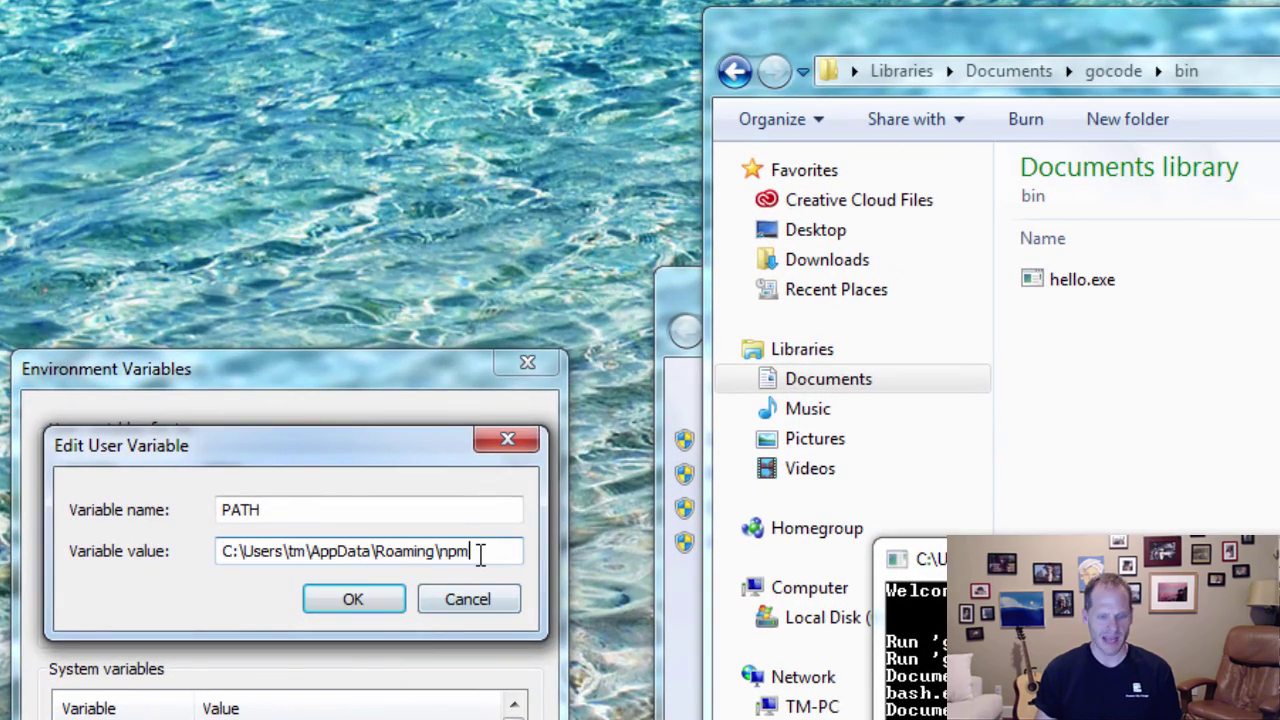
type(";")
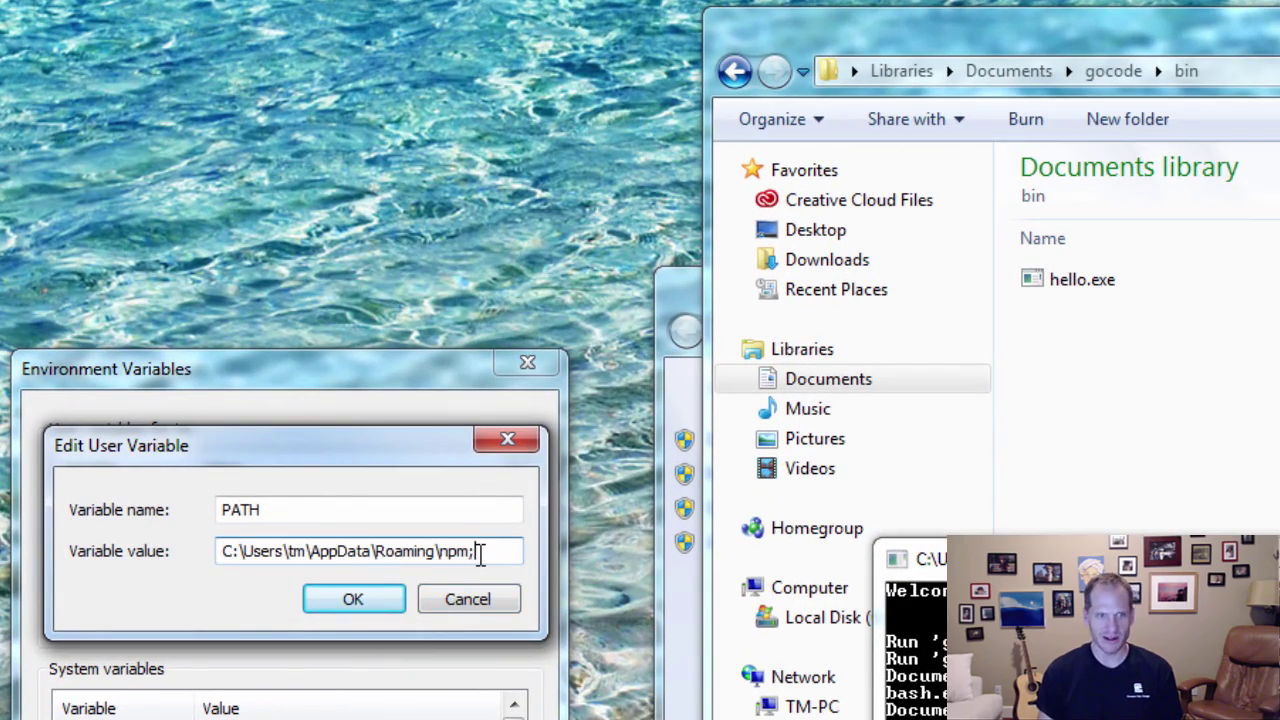
Paste the Documents\gocode\bin path after npm; and save both dialogs.
left_click(1155, 46)
left_click(1250, 72)
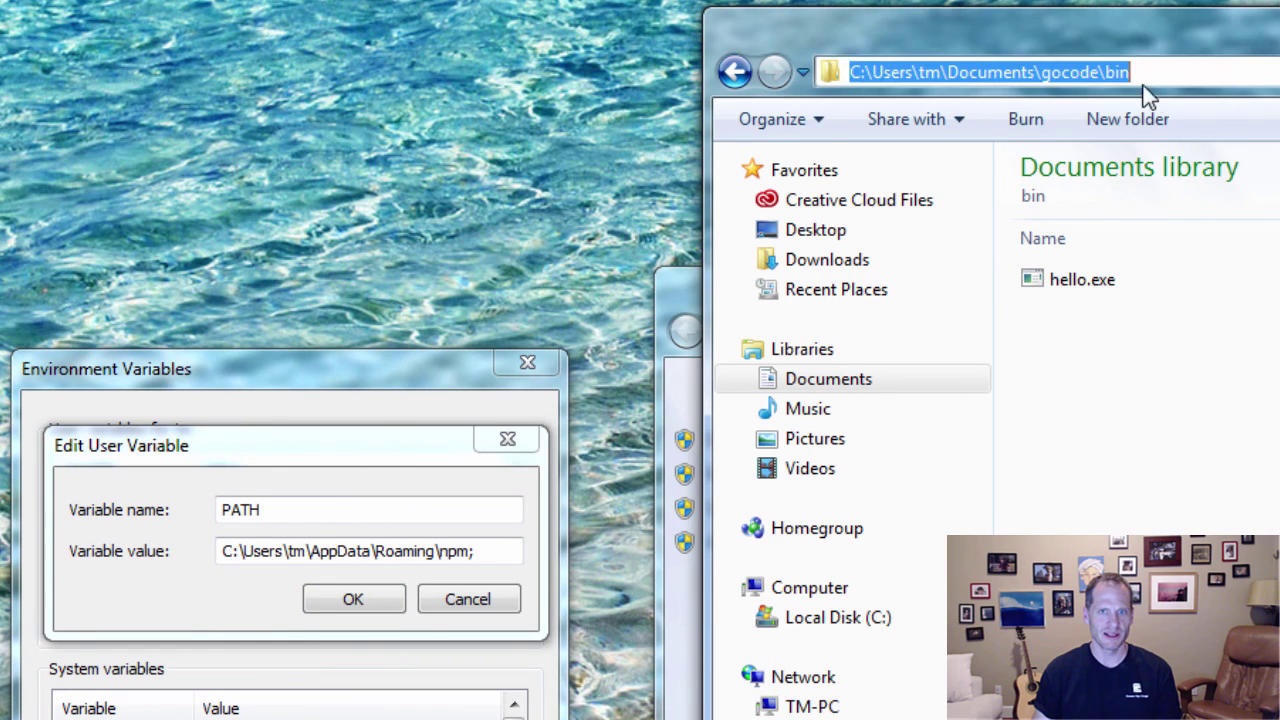
right_click(1122, 80)
left_click(1206, 194)
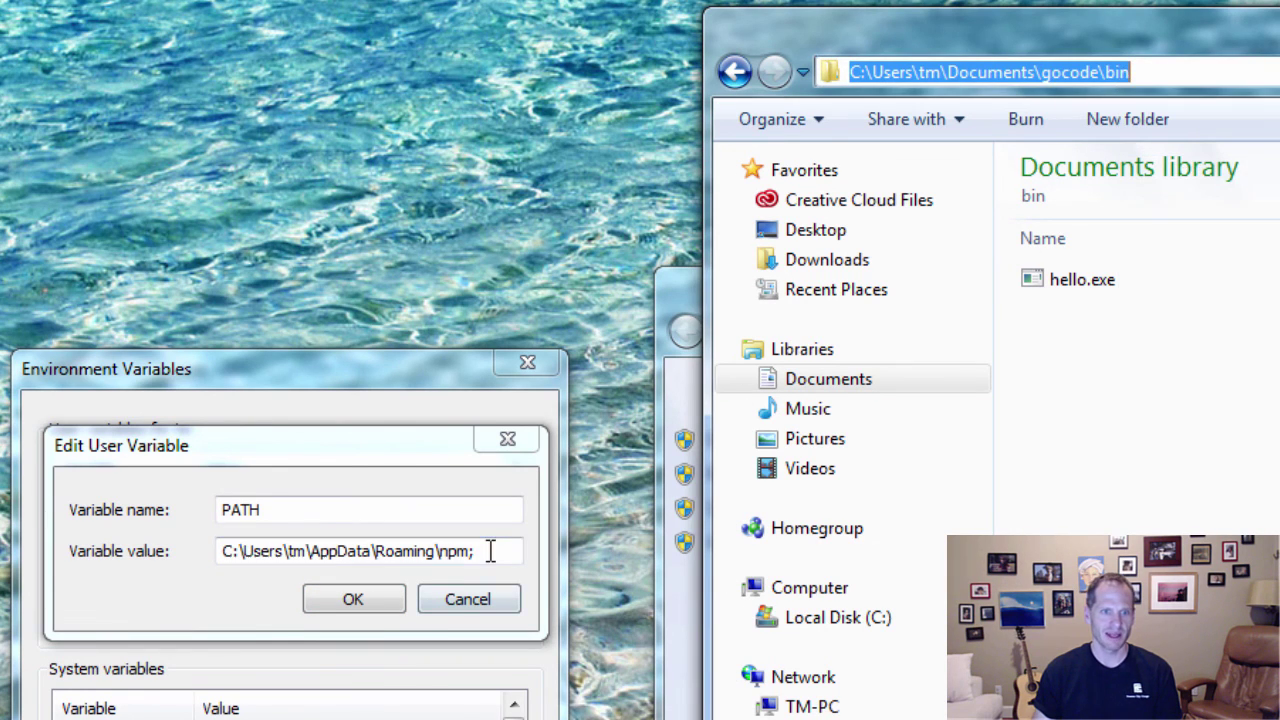
left_click(512, 553)
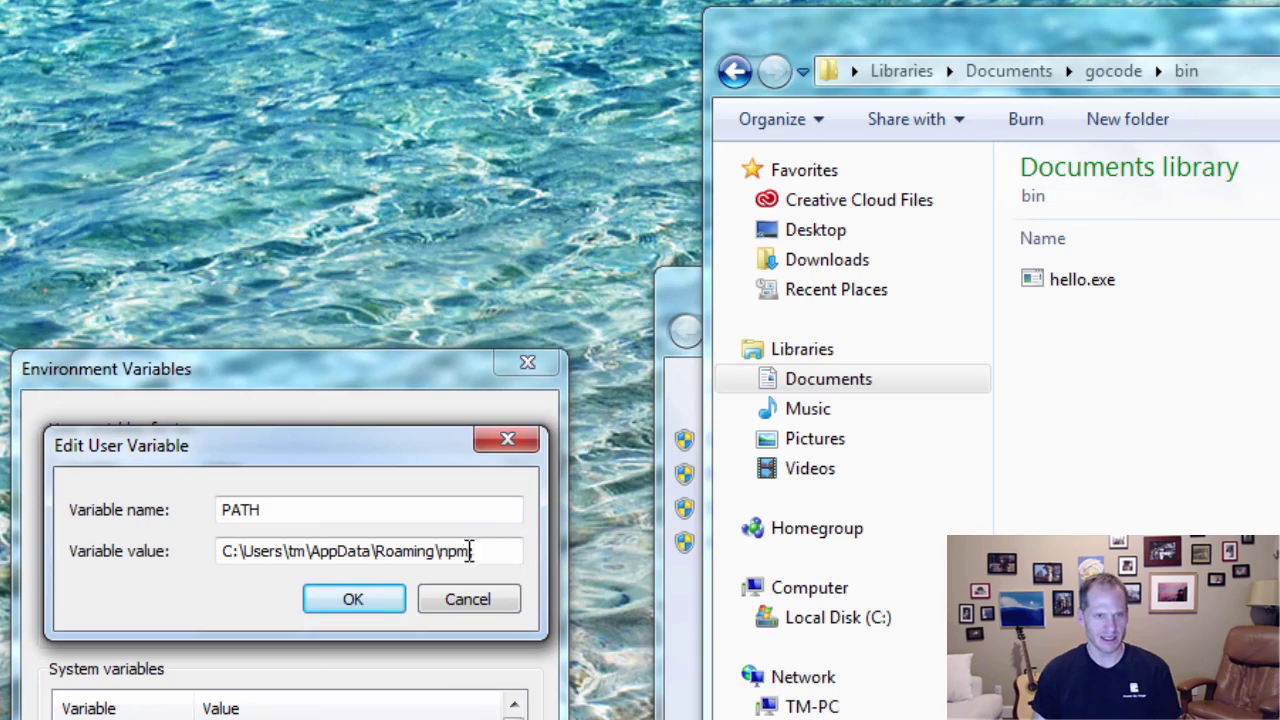
right_click(484, 557)
left_click(607, 680)
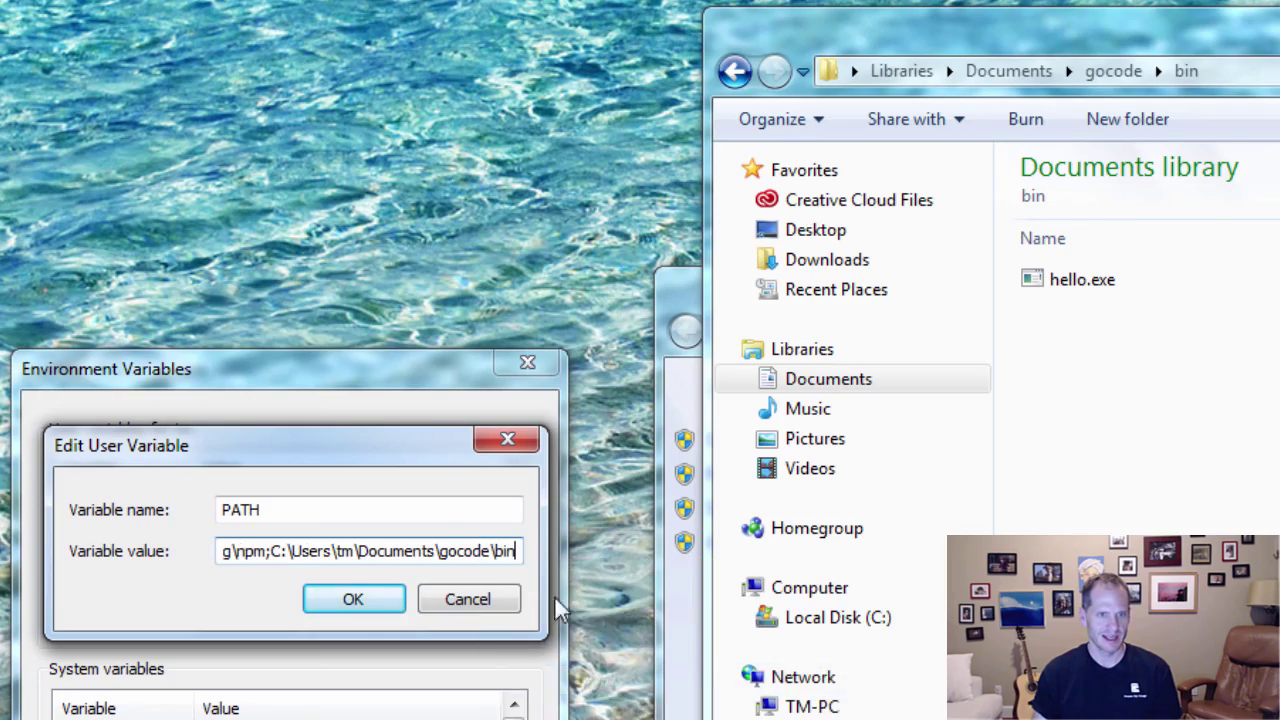
left_click(355, 598)
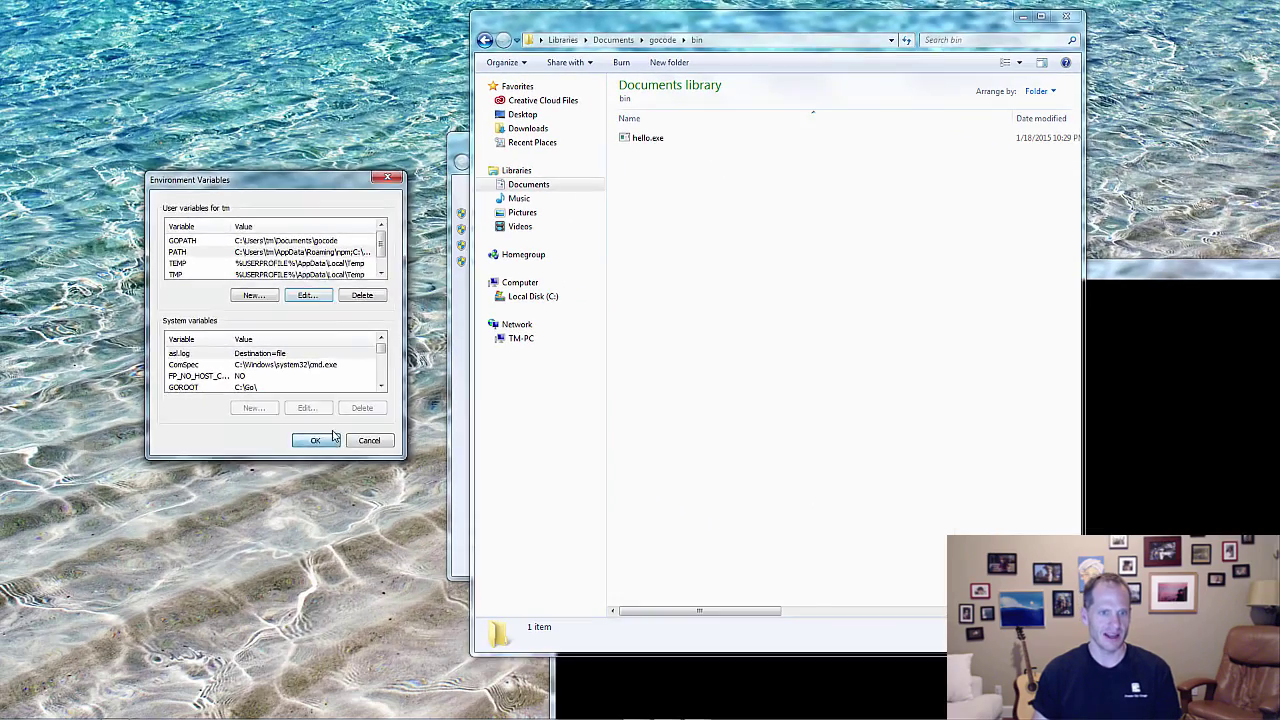
left_click(333, 439)
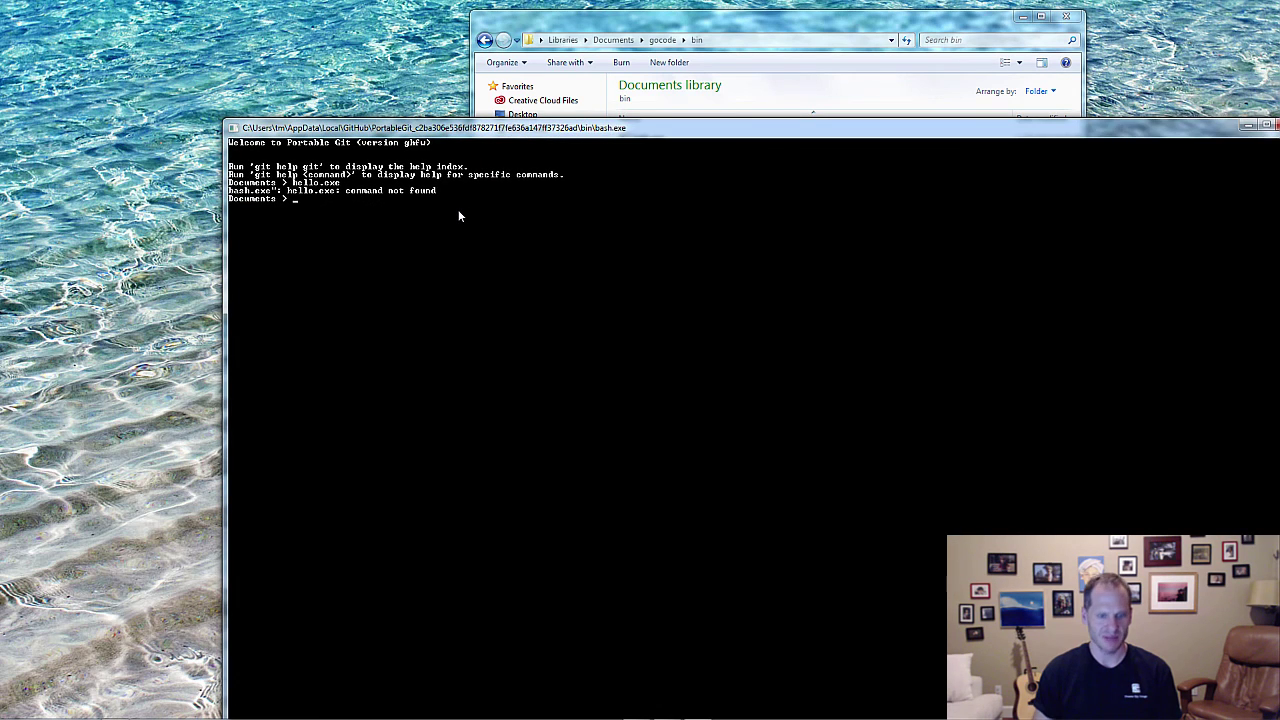
Run hello.exe in the old shell, then in a fresh Git Shell printing 'Hello, new gopher!'.
type("hello.exe")
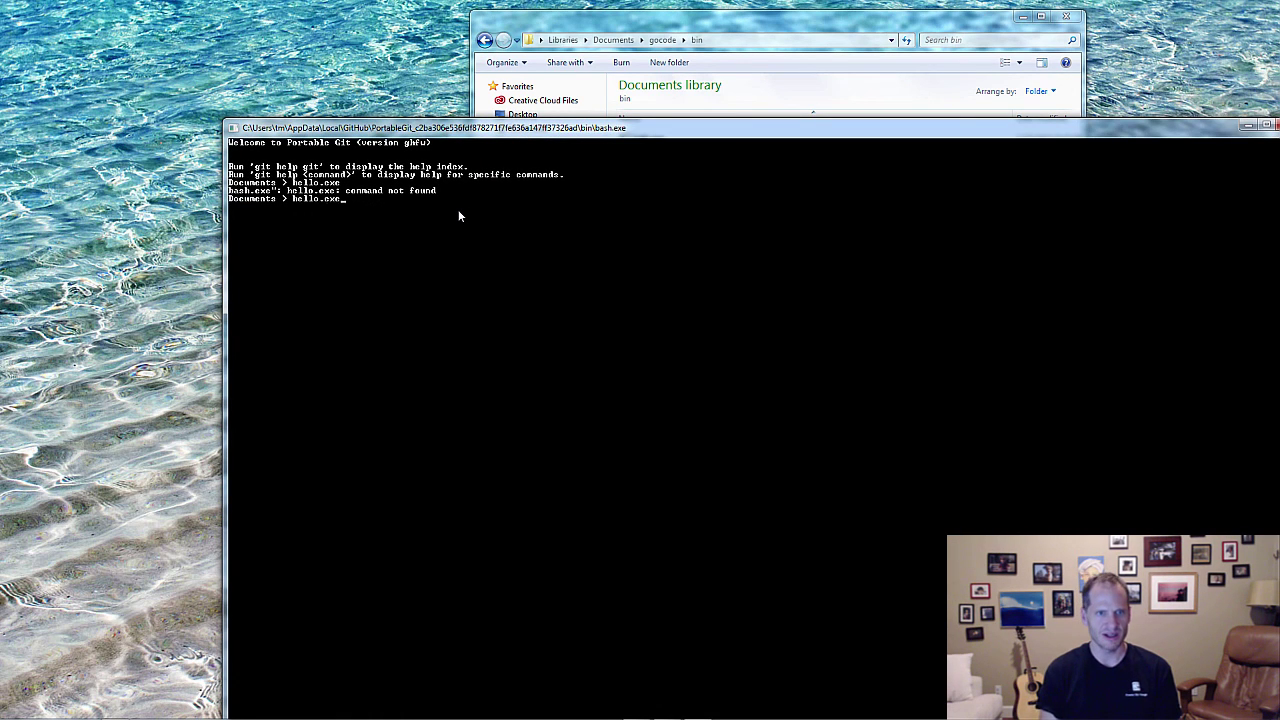
key("Return")
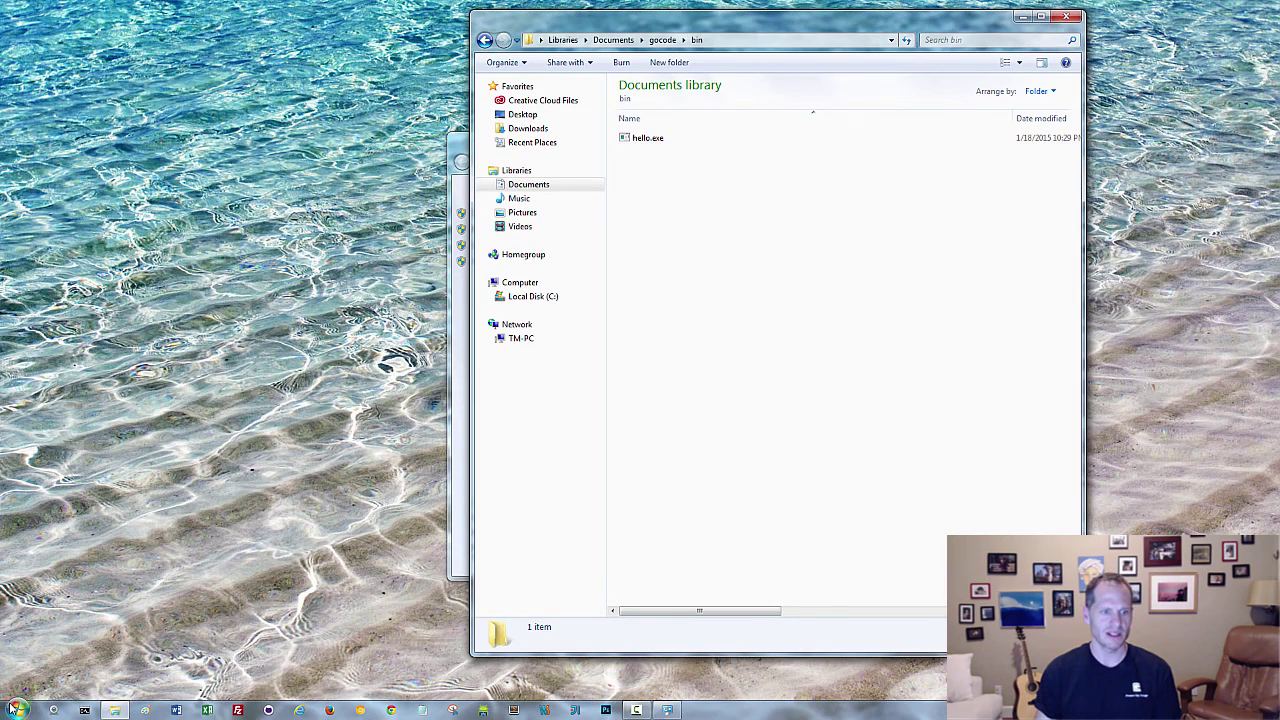
left_click(18, 710)
left_click(48, 476)
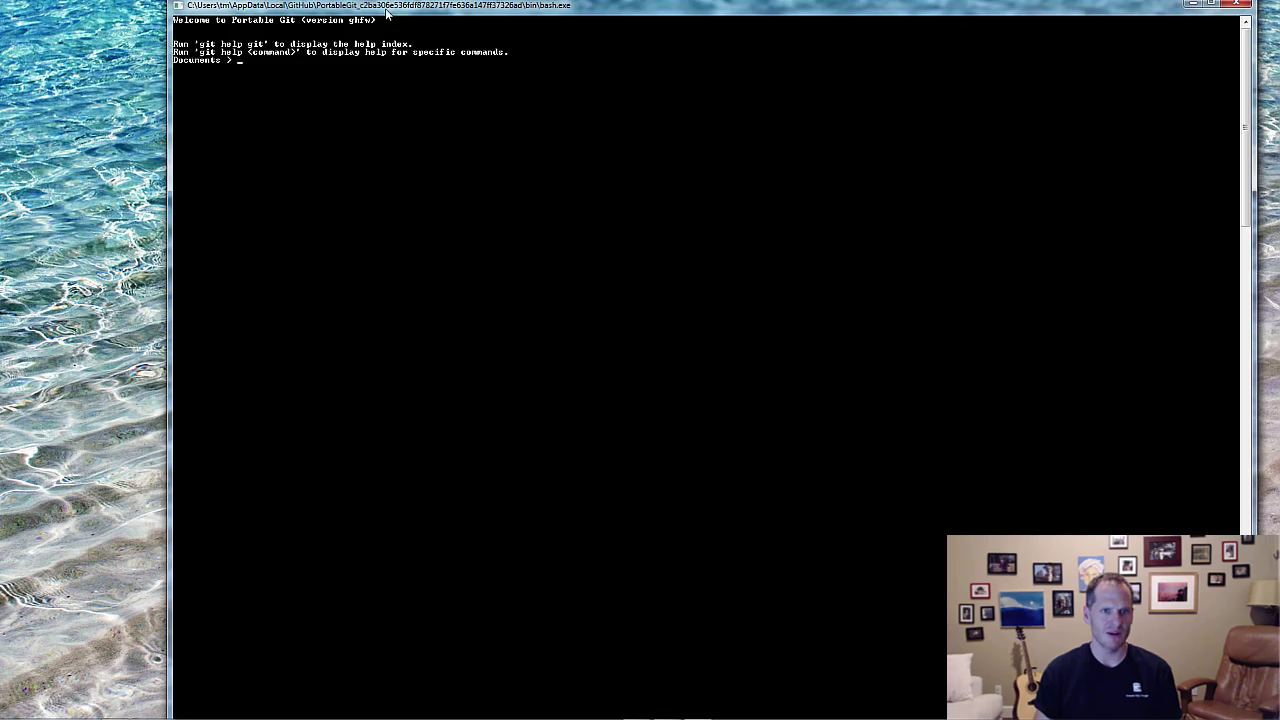
left_click_drag(387, 13, 555, 279)
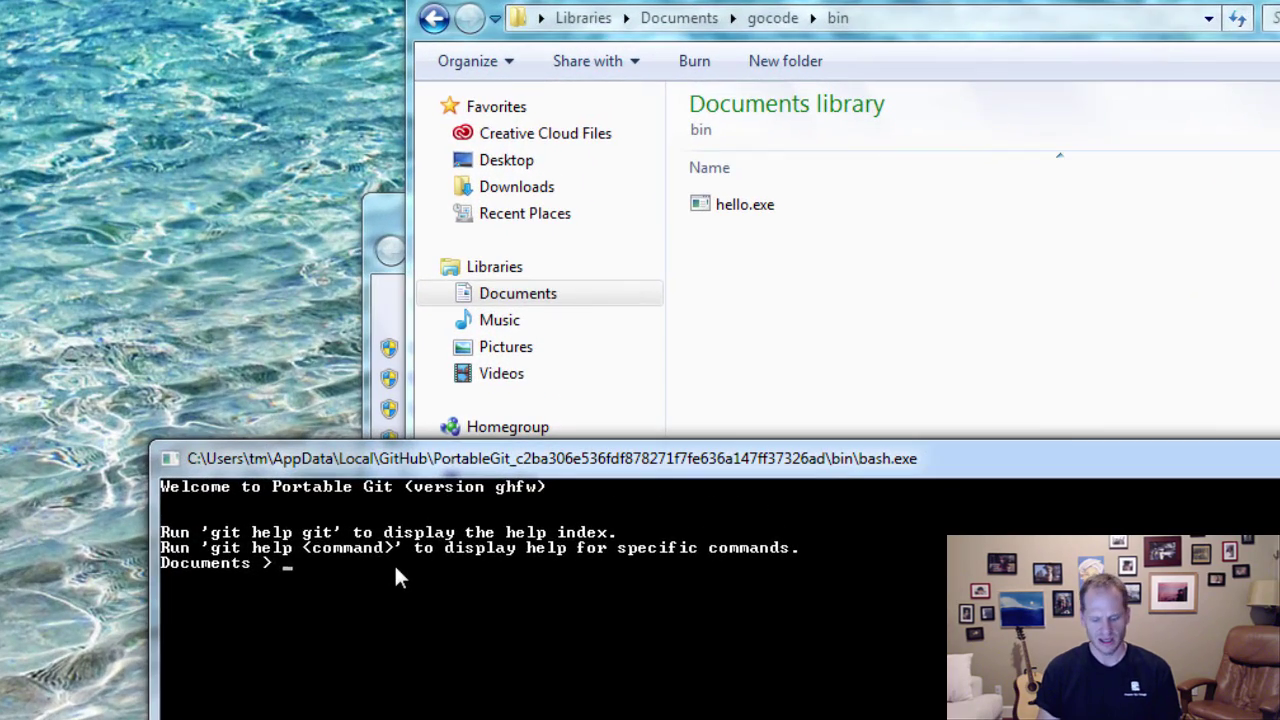
type("h")
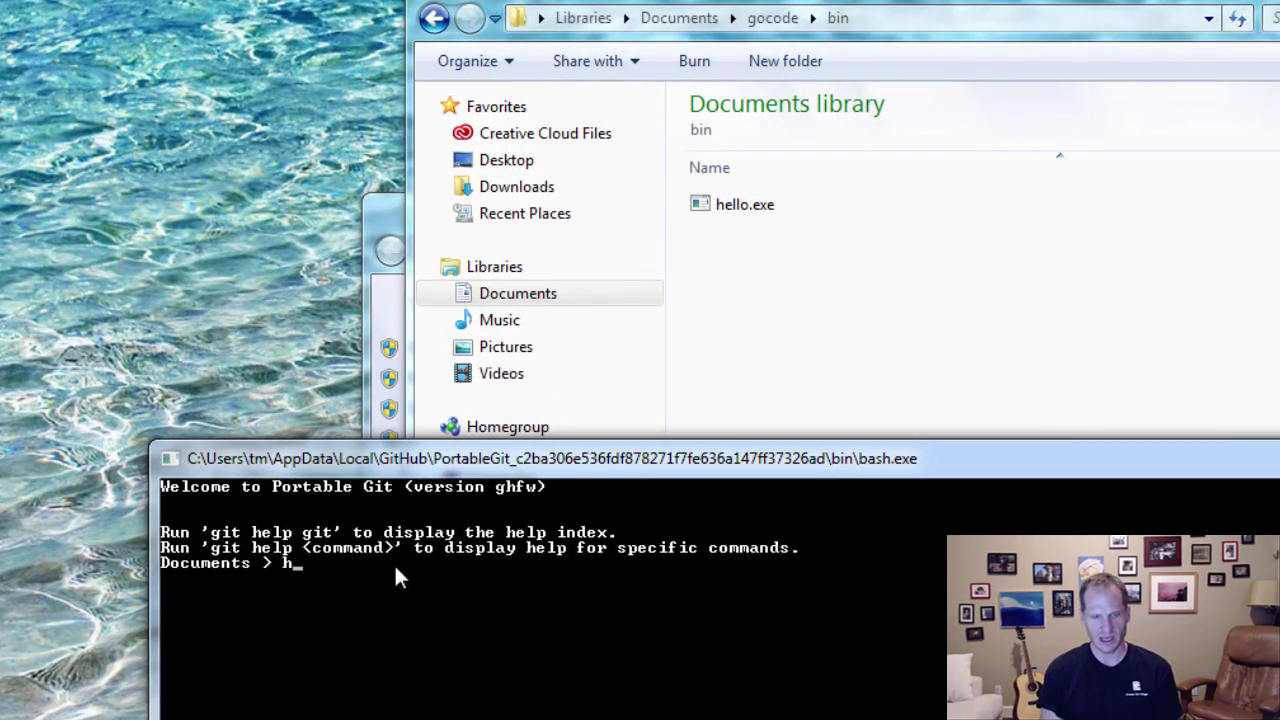
type("ello.exe")
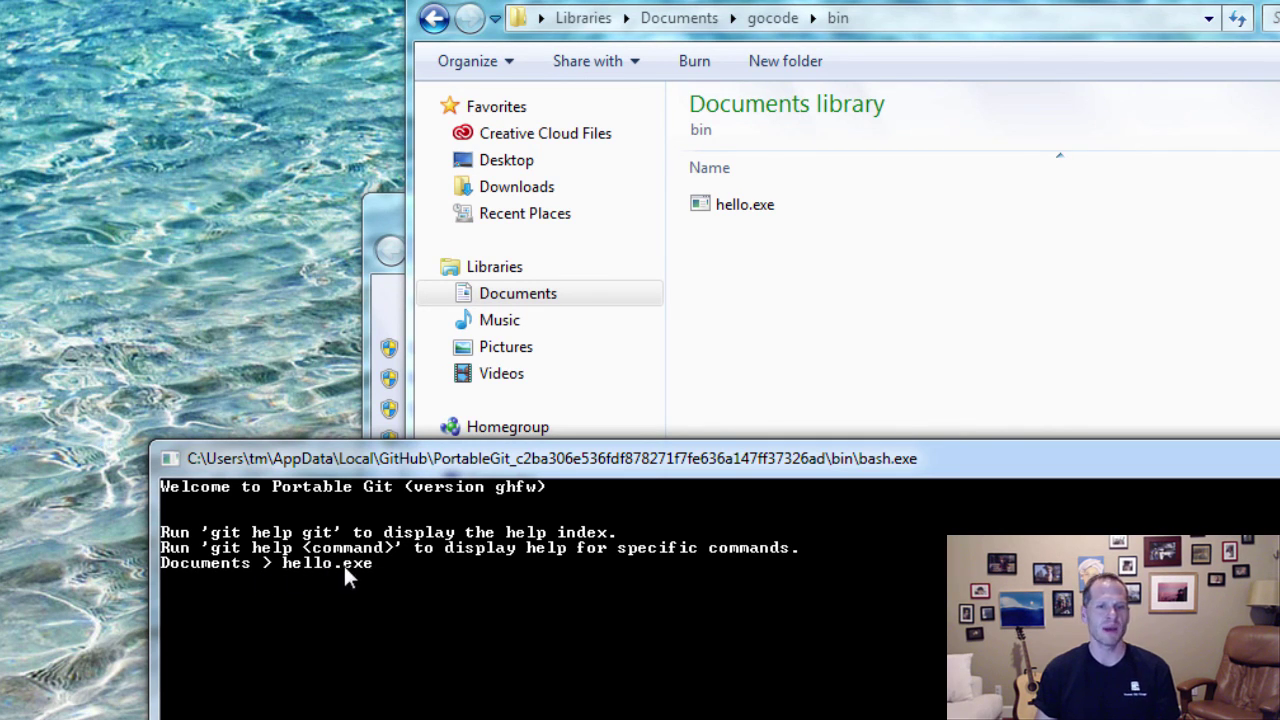
key("Return")
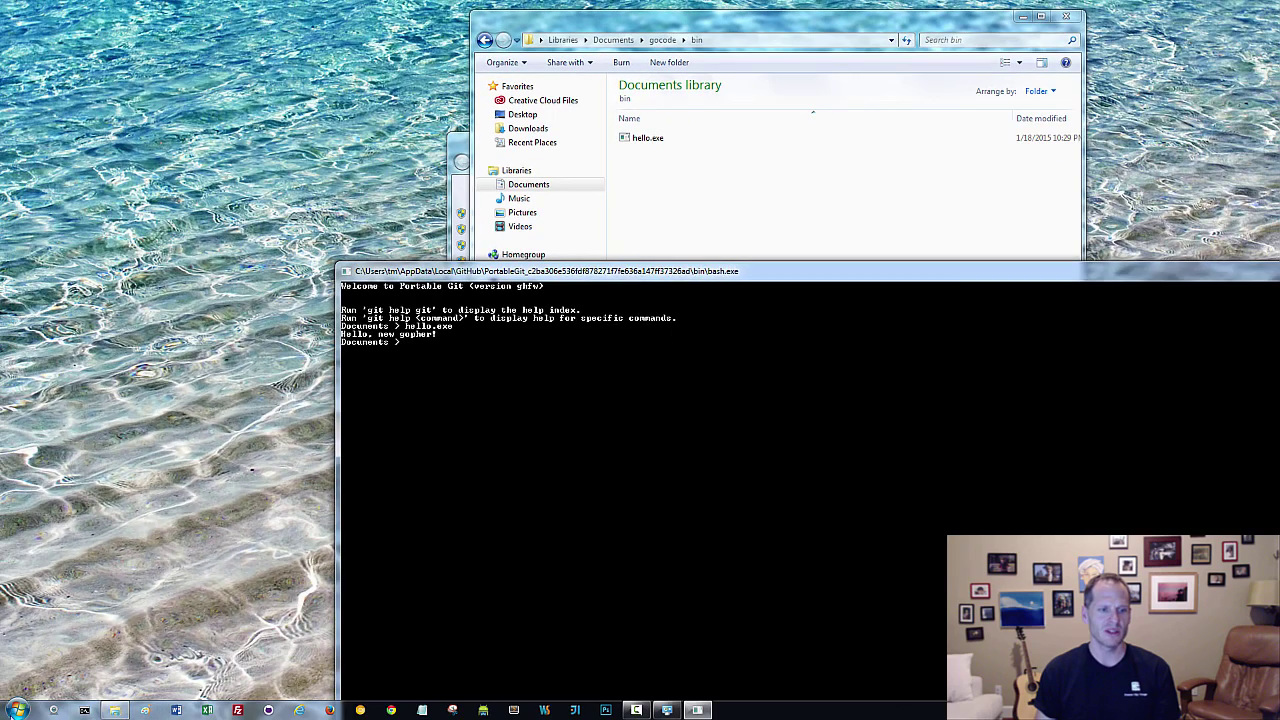
key("super")
Open 'Edit environment variables for your account' from a Start search for 'environment' and shift the dialog right.
type("environment")
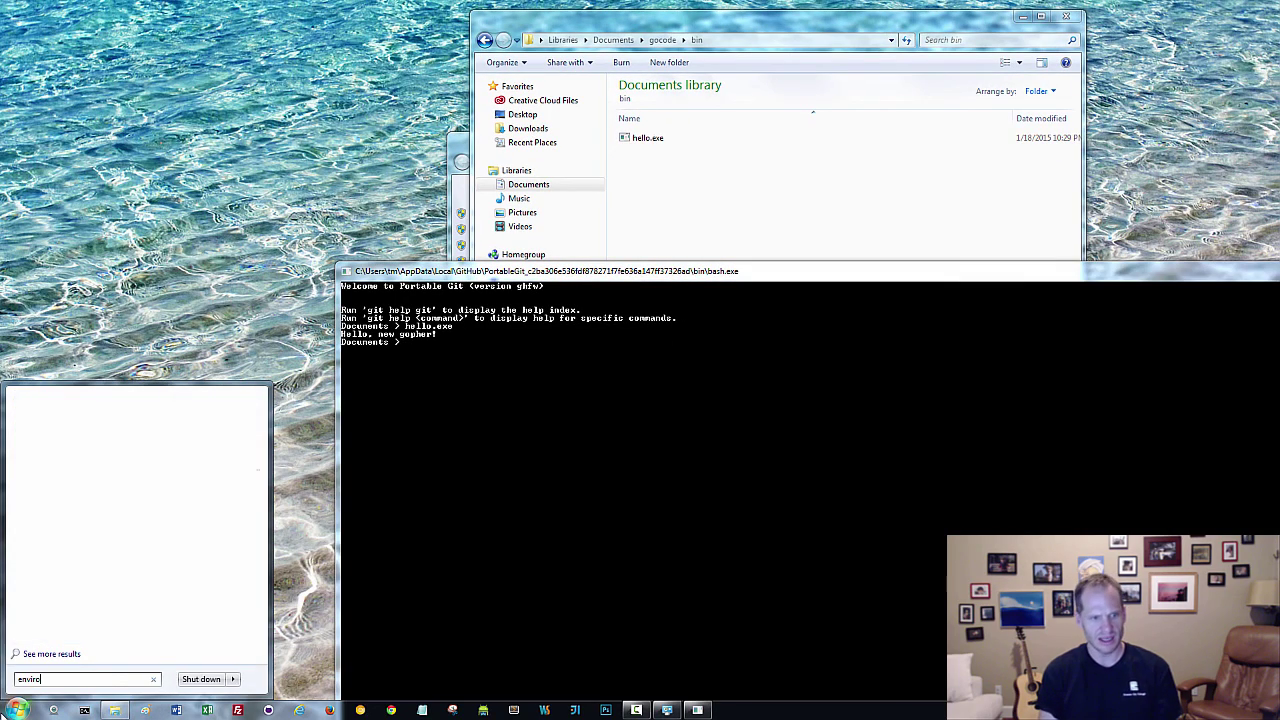
key("Return")
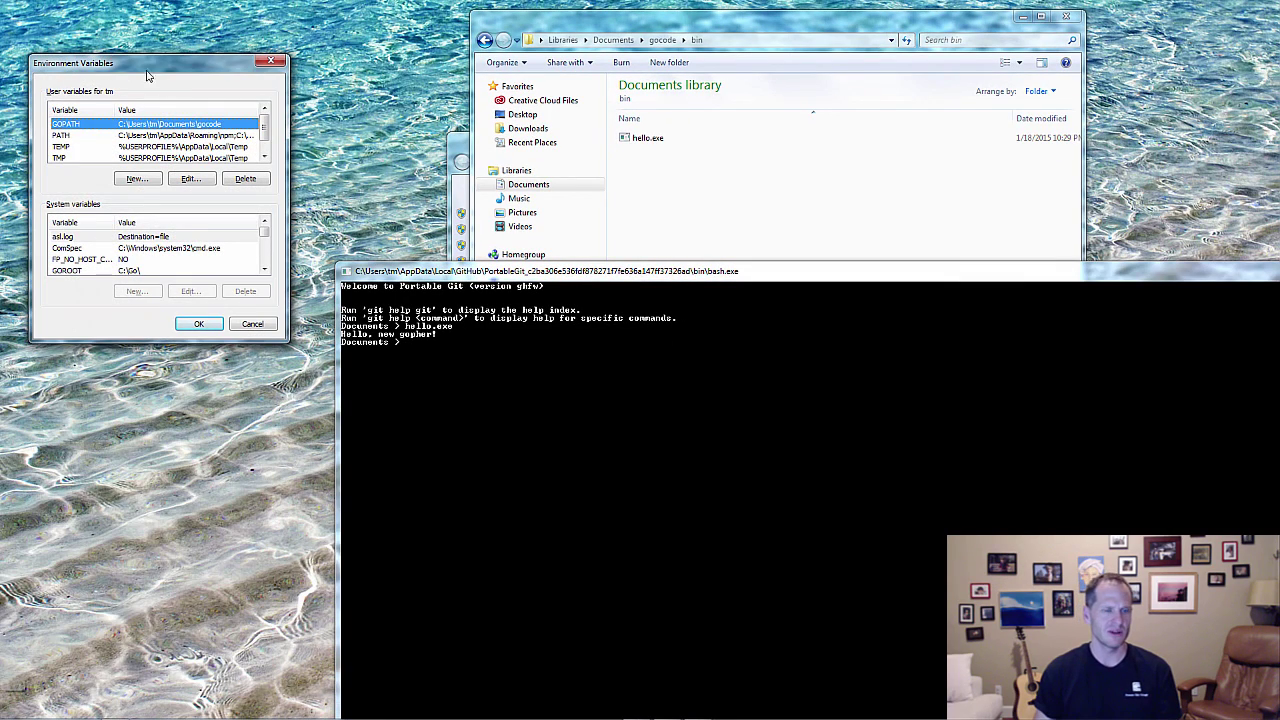
left_click_drag(120, 70, 187, 75)
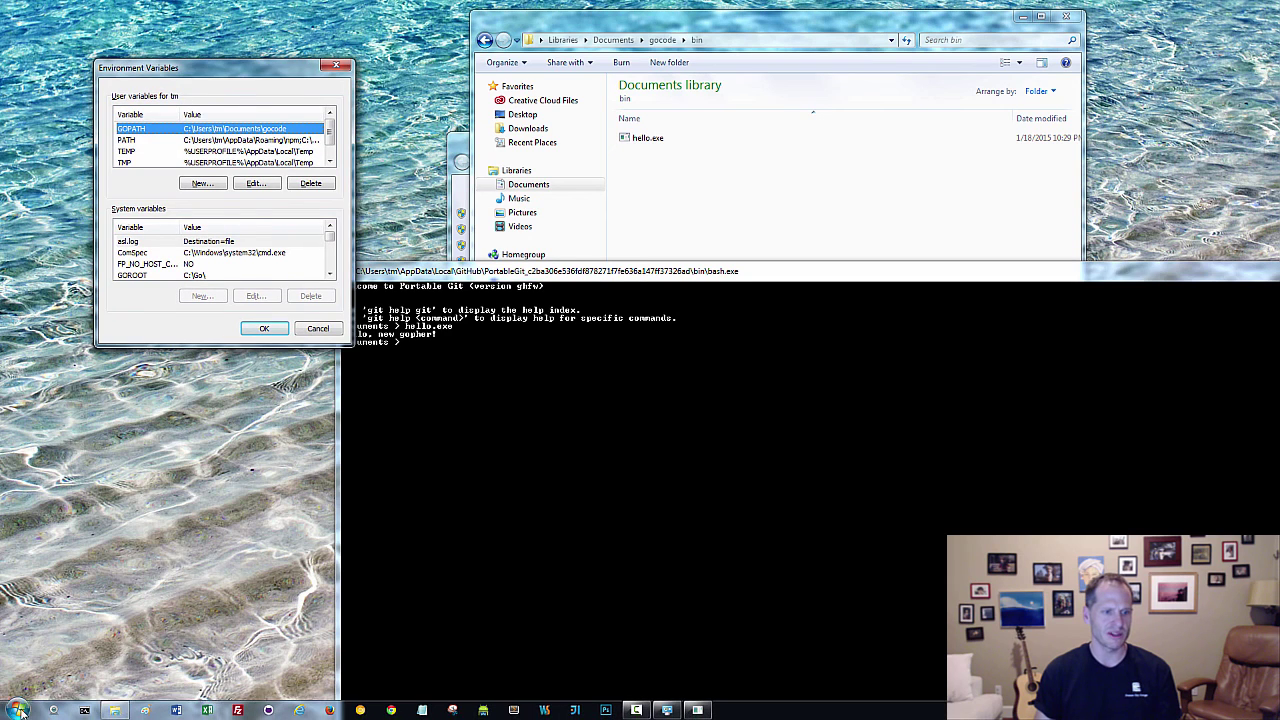
Search Start again to reopen the account's environment variables, then move Explorer up to the gocode folder.
left_click(18, 709)
type("eniv")
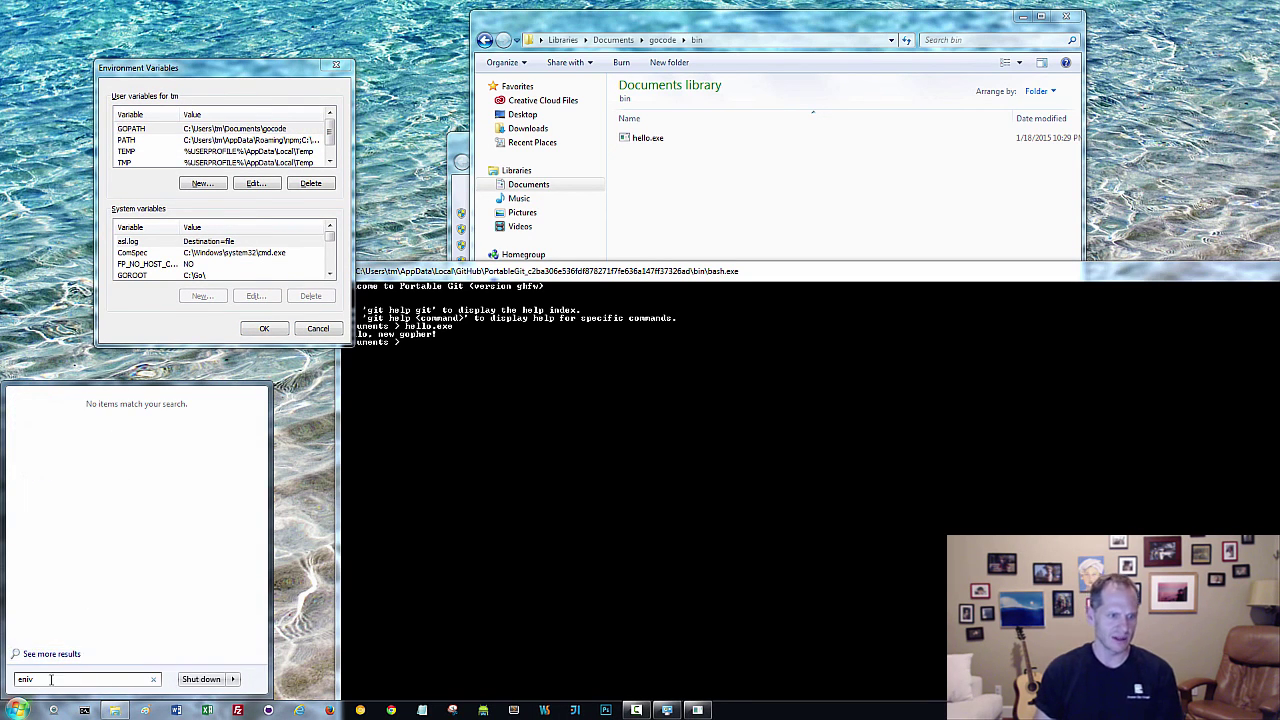
key("BackSpace")
type("vire")
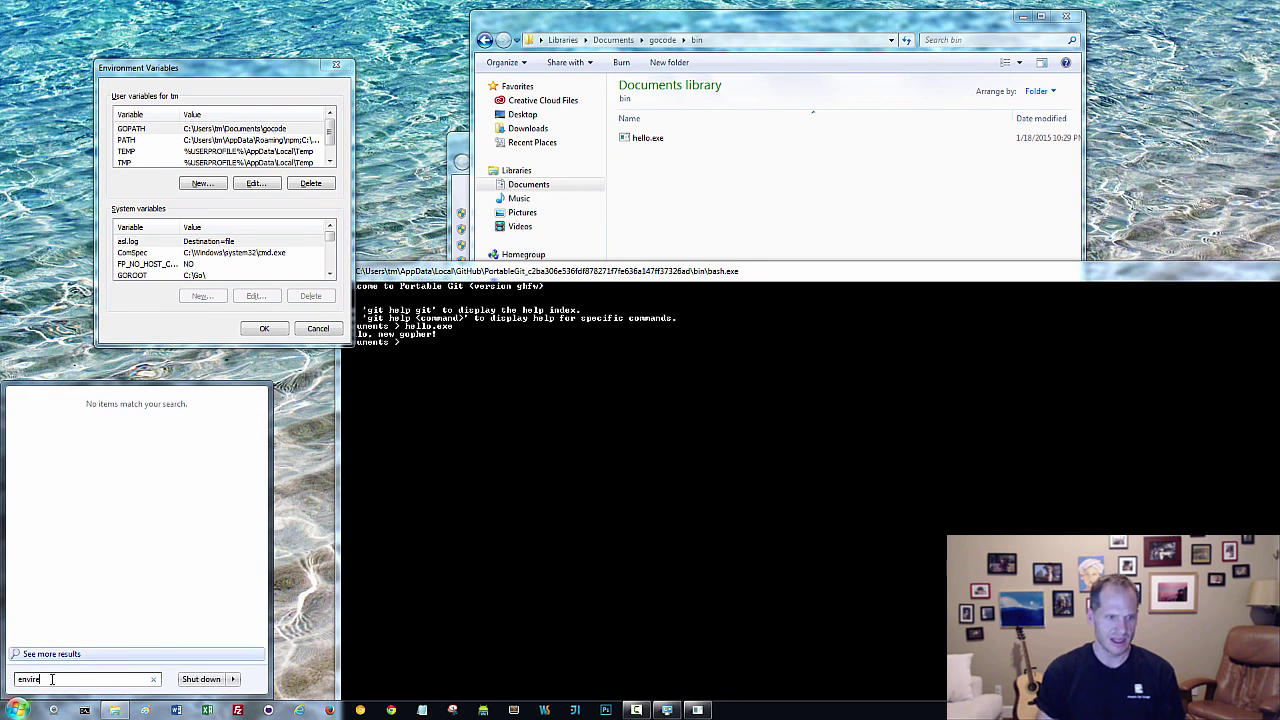
key("BackSpace")
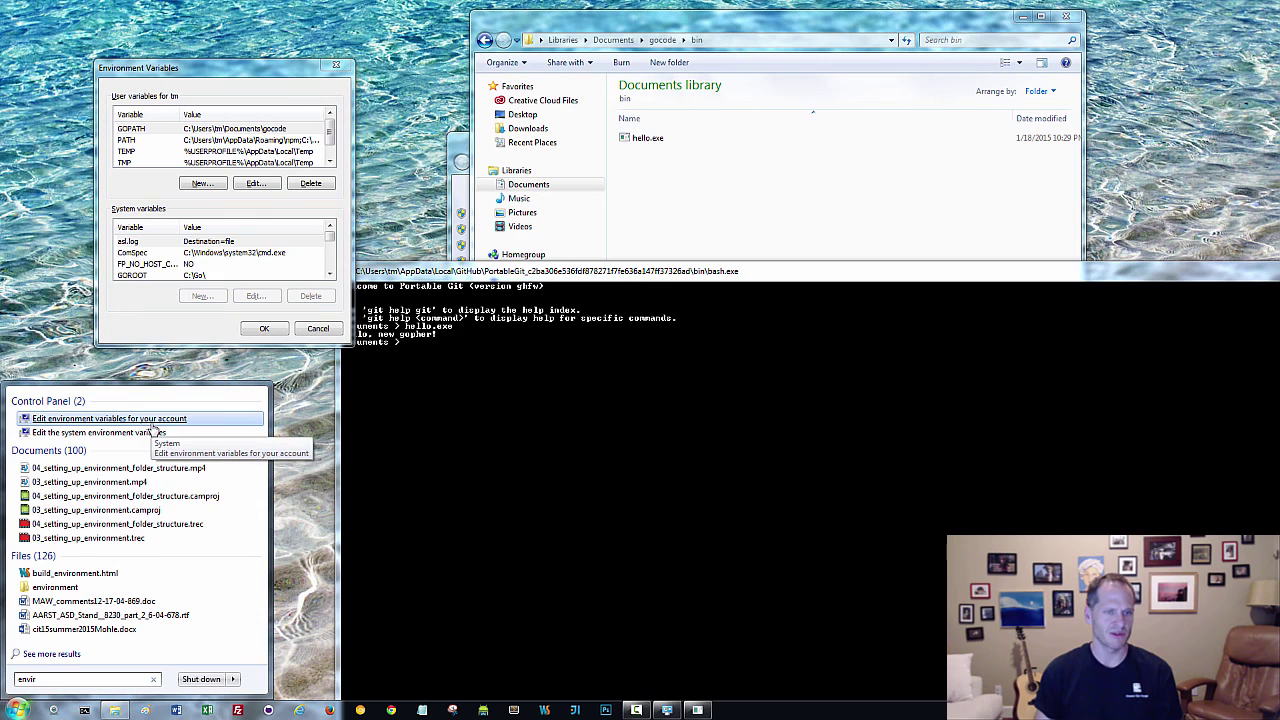
left_click(296, 78)
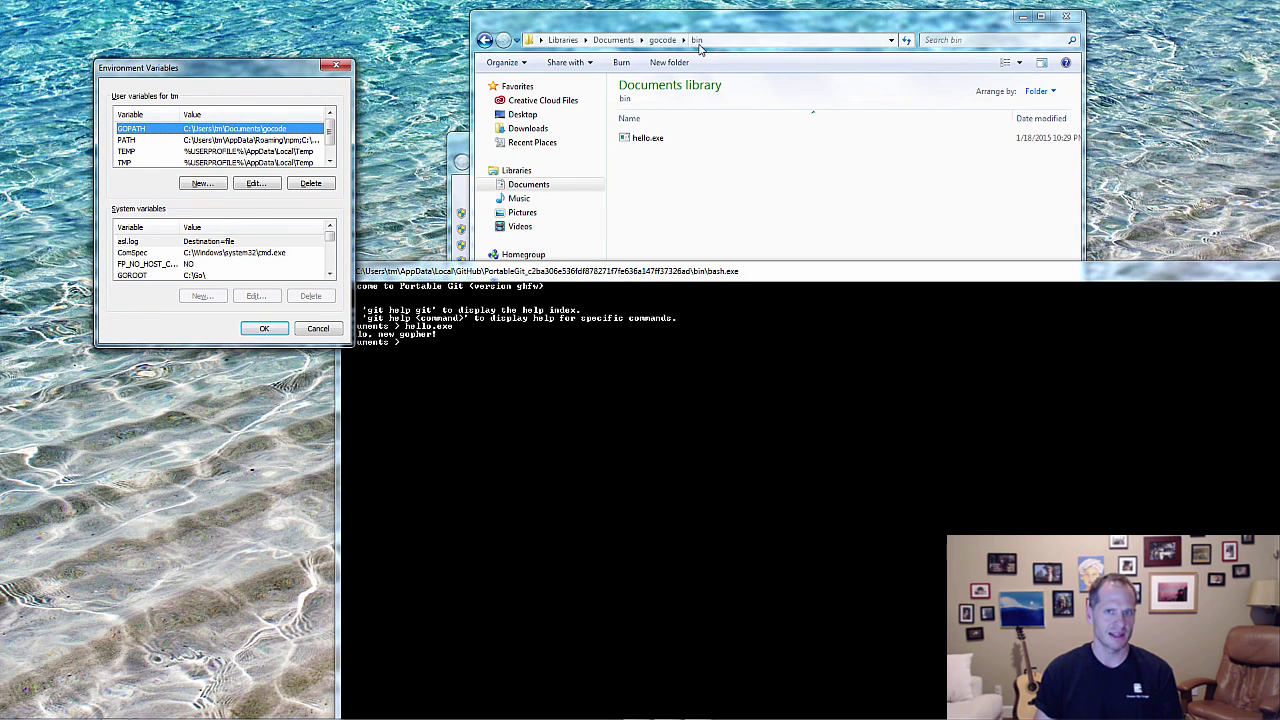
left_click(662, 40)
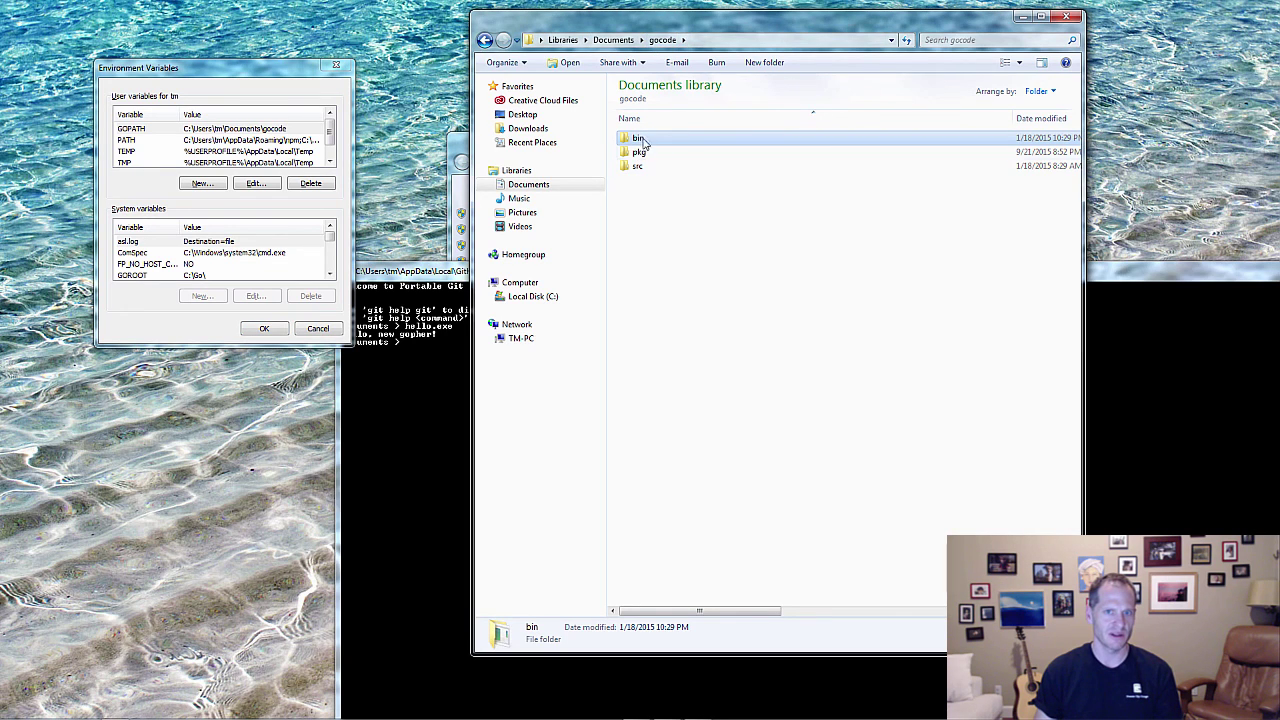
Select the PATH user variable, then view the full gocode\bin path before returning to gocode.
left_click(178, 141)
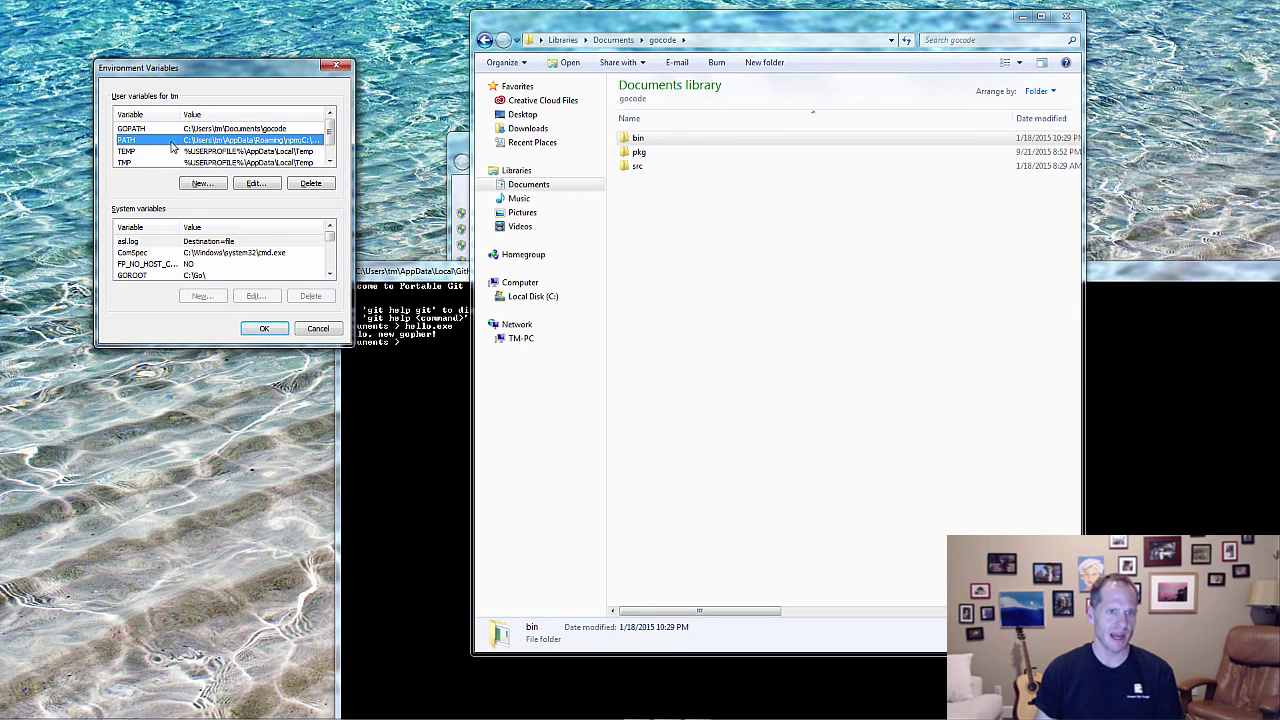
double_click(636, 138)
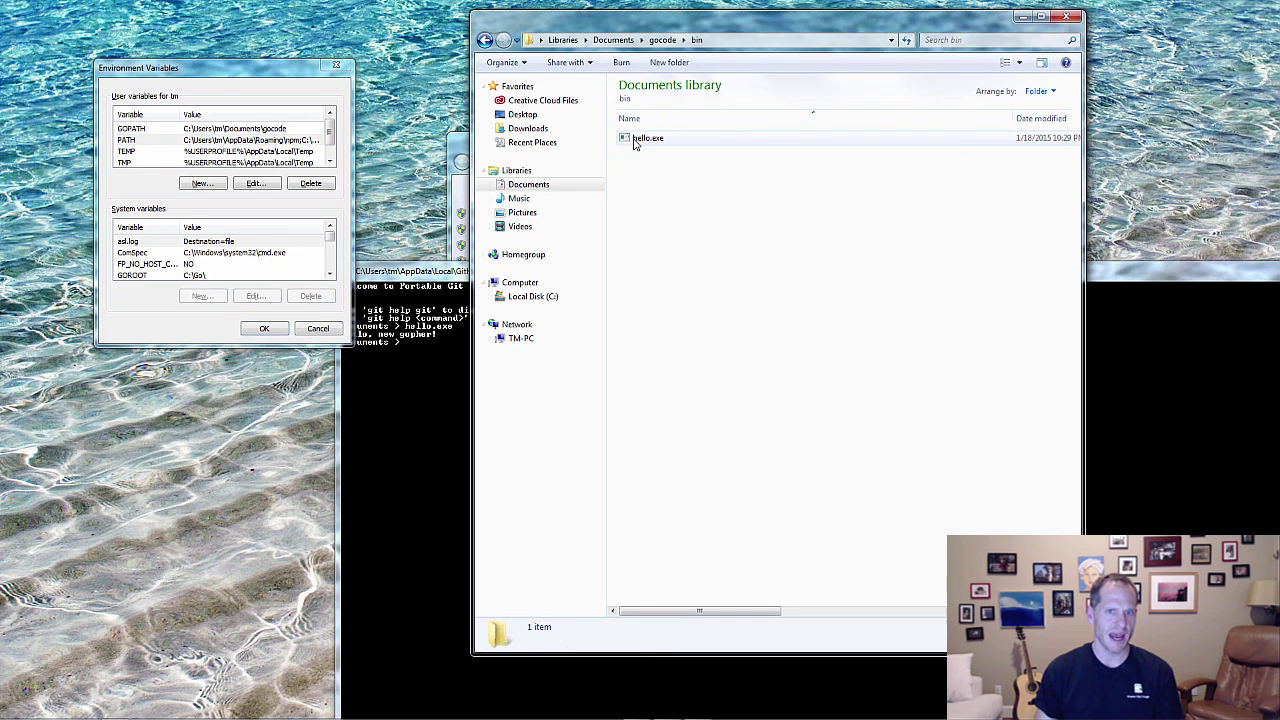
left_click(721, 46)
left_click(650, 44)
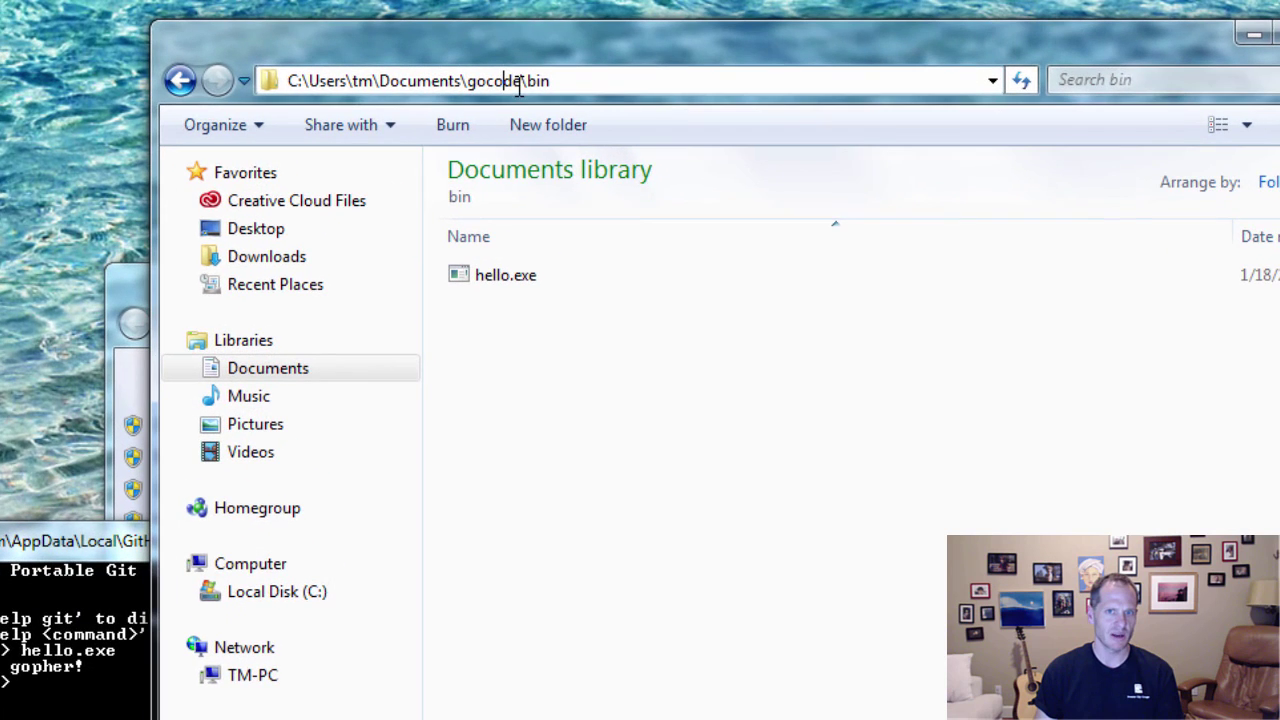
left_click(180, 80)
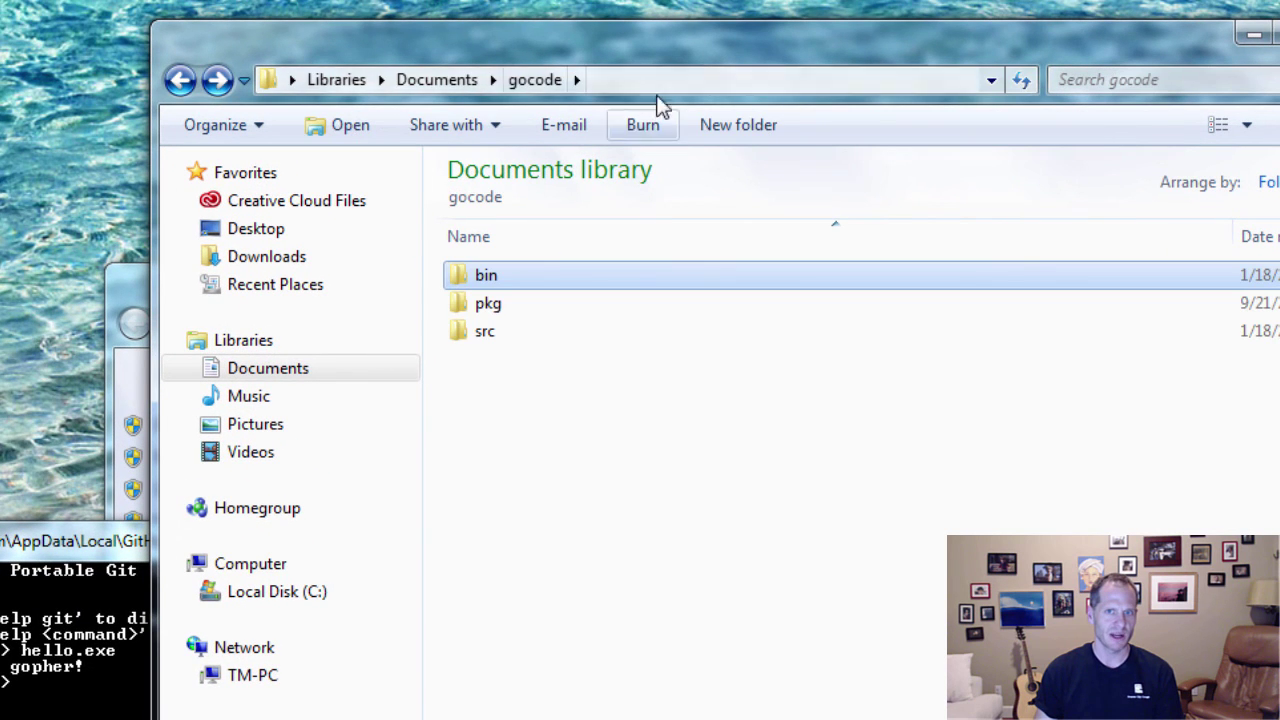
Compare the full gocode and gocode\bin paths, ending in gocode, and select the GOROOT system variable.
left_click(627, 80)
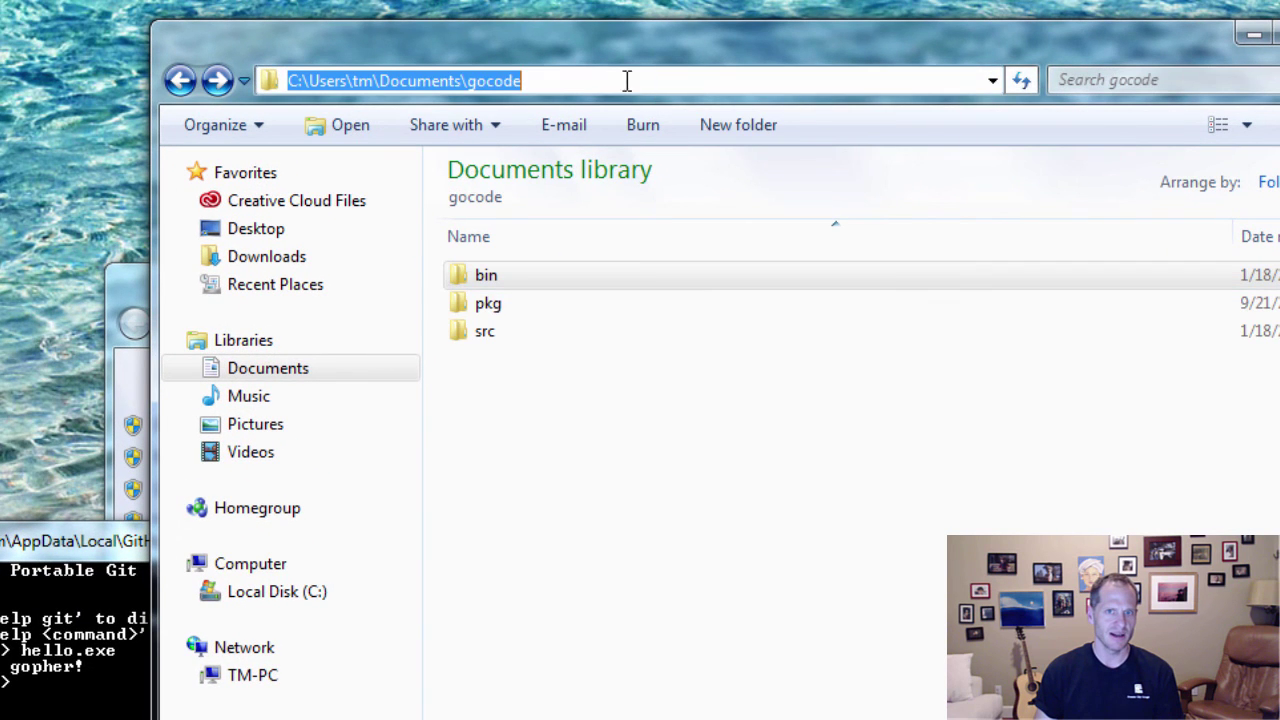
double_click(486, 282)
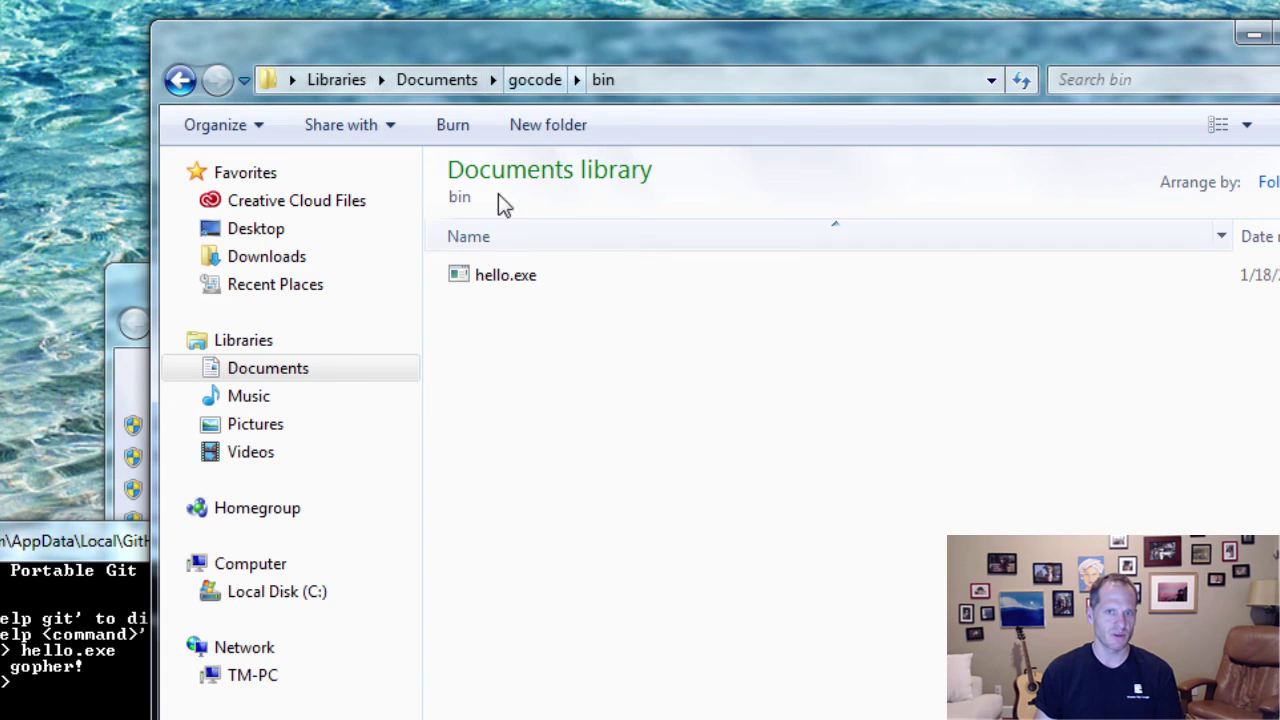
left_click(631, 80)
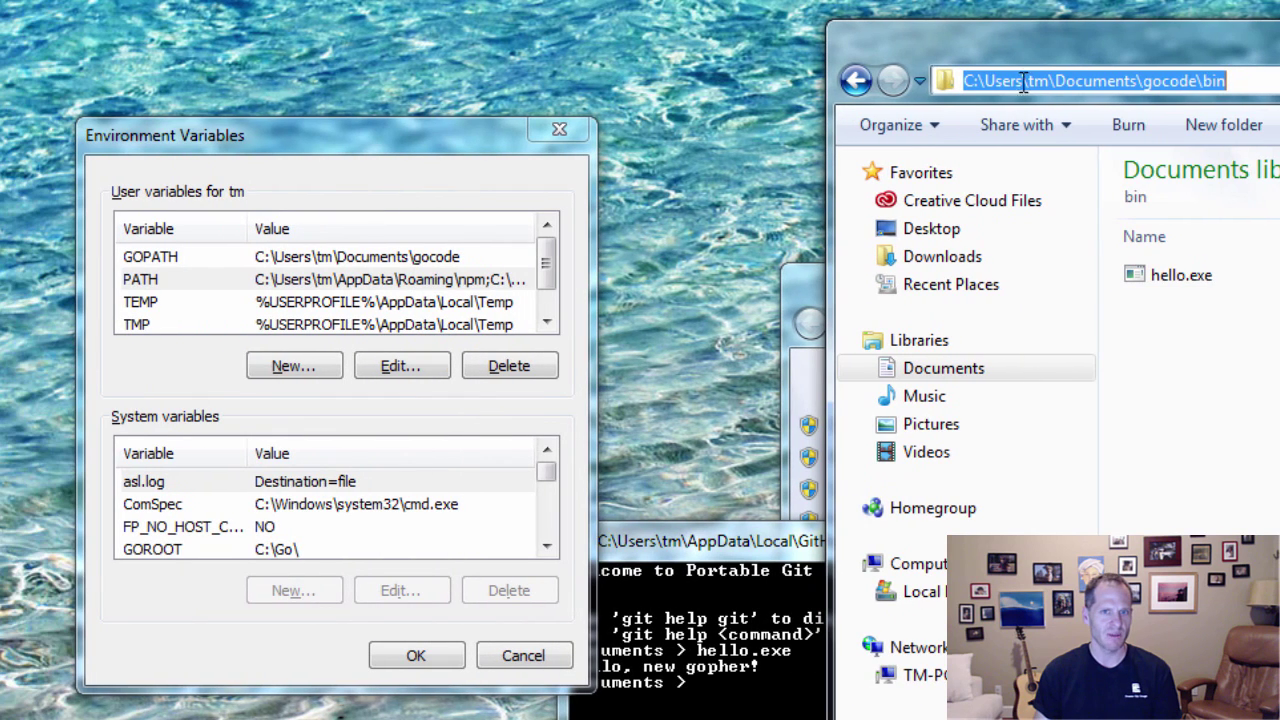
left_click(856, 77)
left_click(1080, 80)
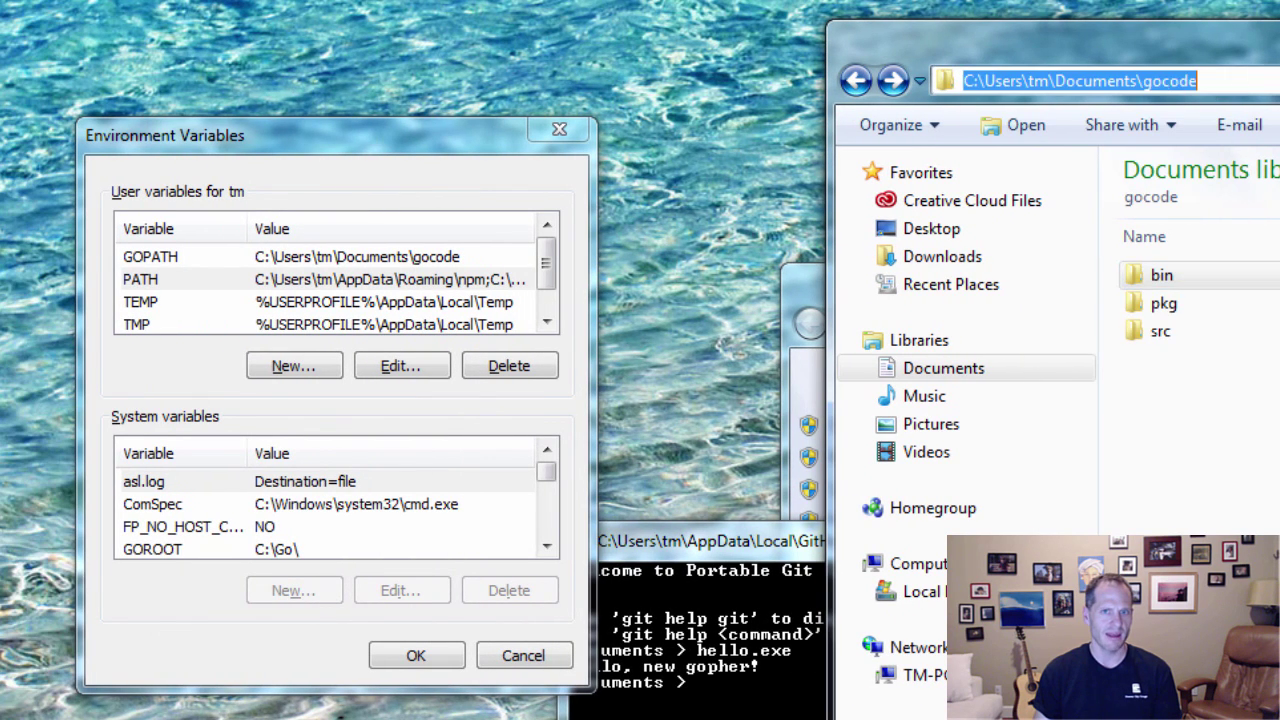
left_click(223, 550)
scroll(762, 654, "down", 1)
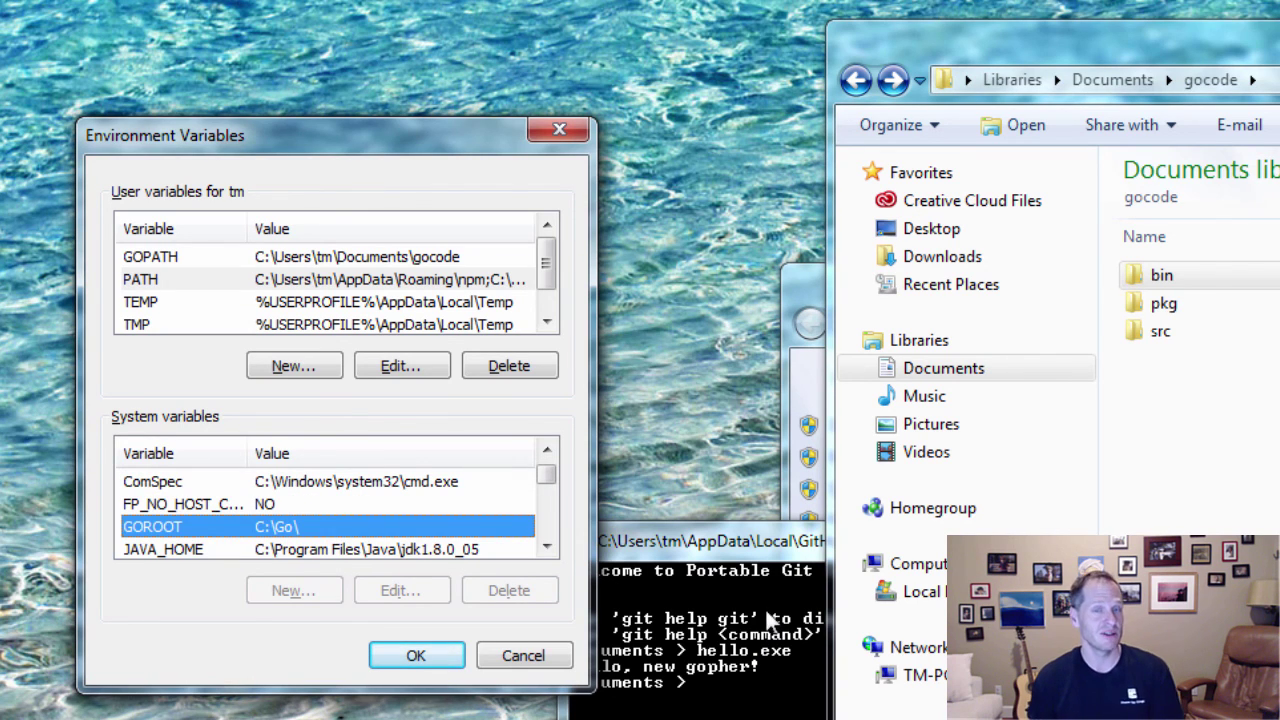